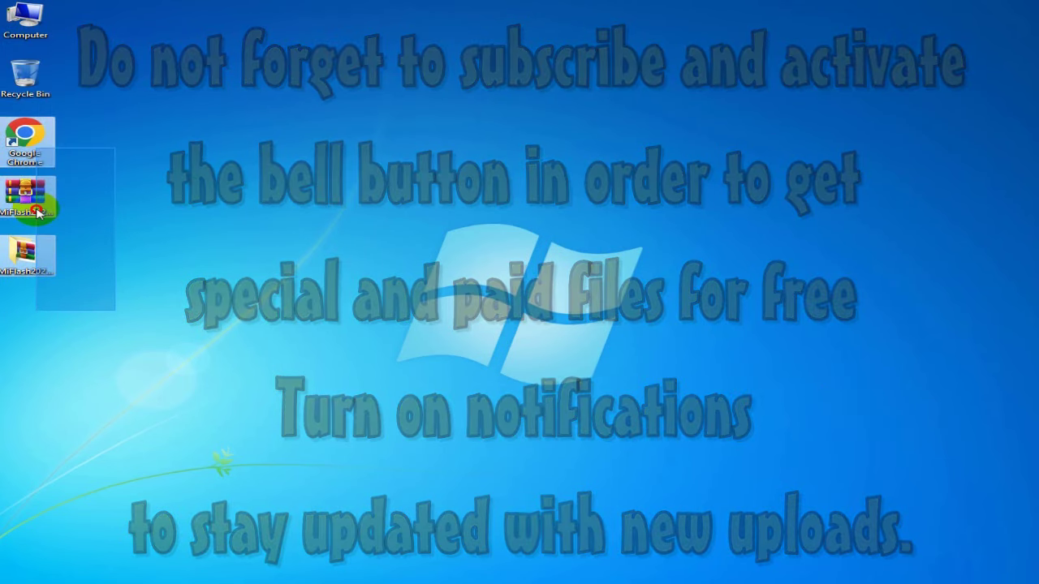
Step: Open the extracted MiFlash20220507 folder from the desktop and reposition its window
left_click(167, 227)
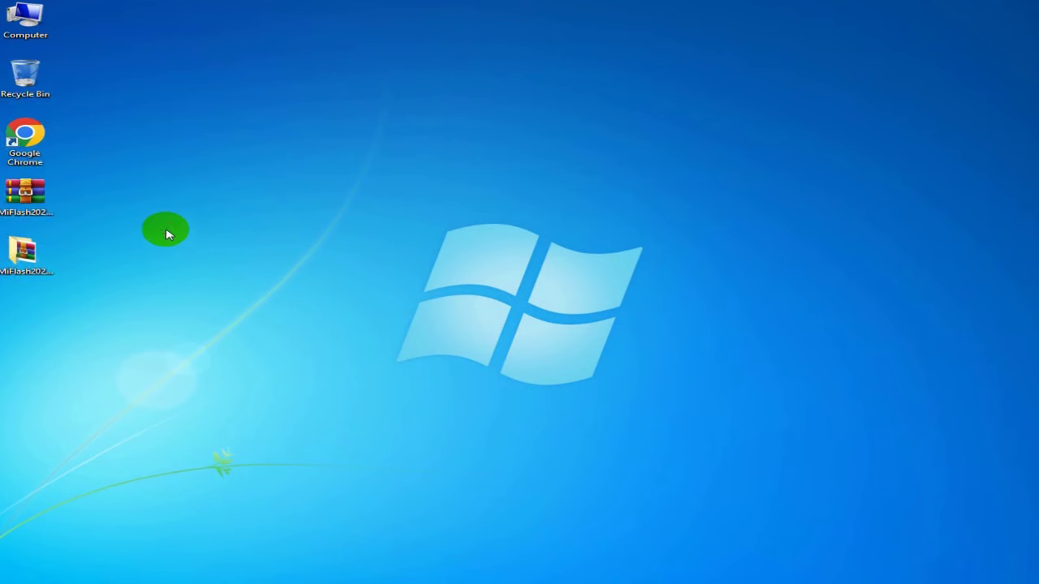
double_click(23, 253)
left_click_drag(449, 307, 366, 229)
left_click(420, 304)
left_click_drag(418, 168, 410, 139)
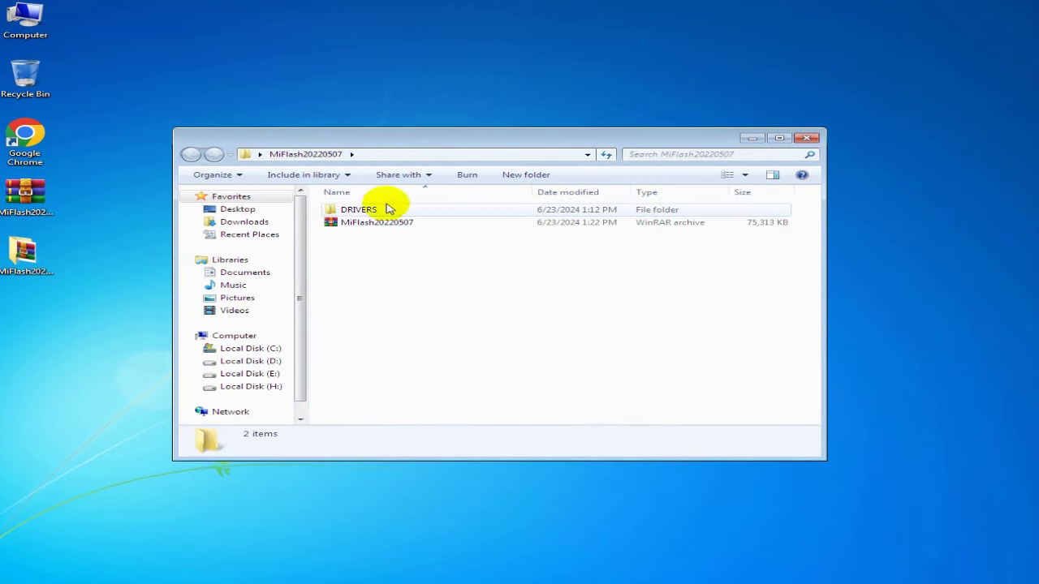
Step: Extract the MiFlash20220507 archive into its own MiFlash20220507 subfolder beside the DRIVERS folder
left_click(368, 210)
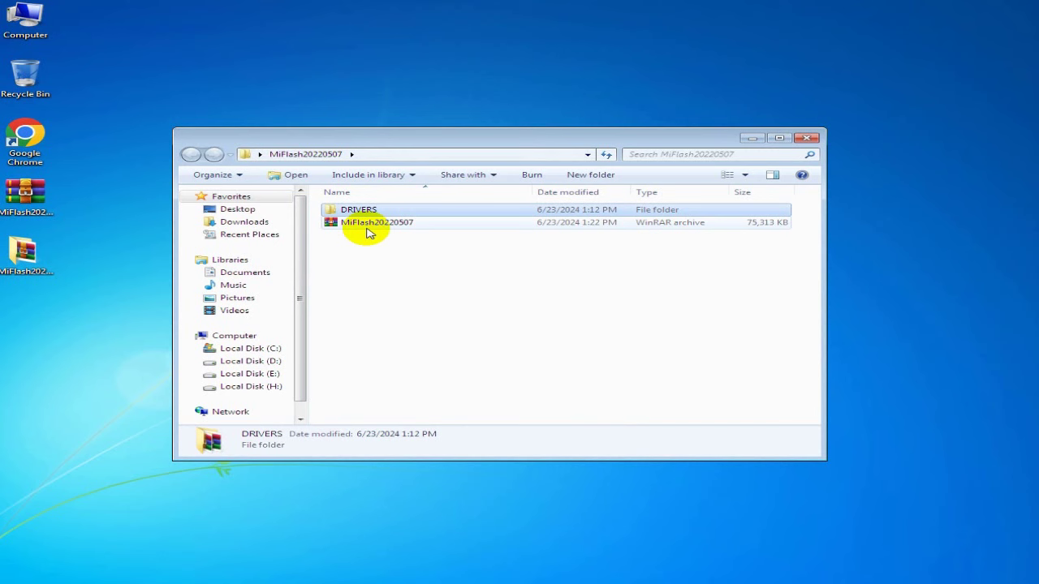
left_click(370, 224)
right_click(366, 231)
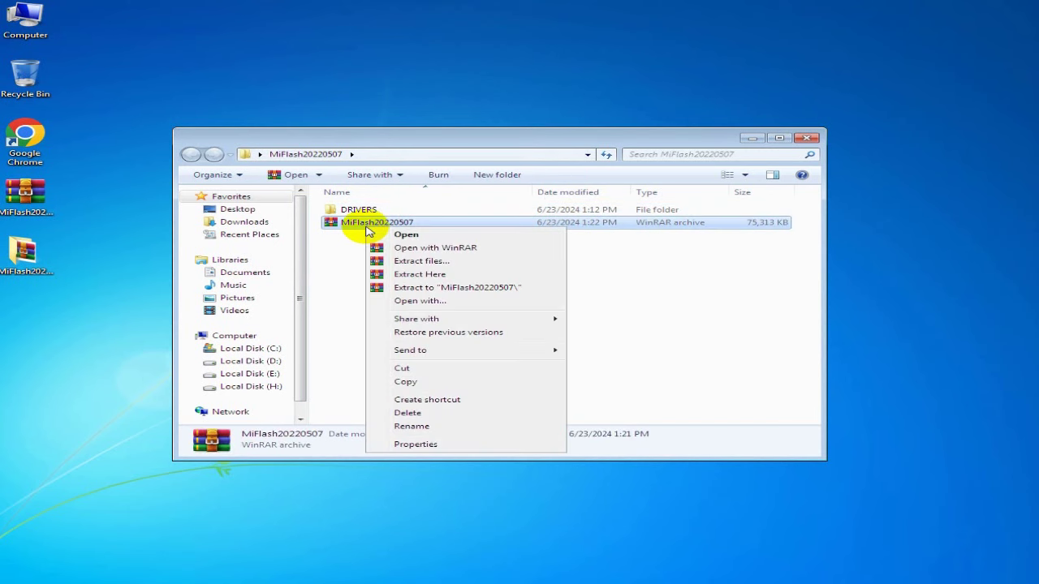
left_click(455, 288)
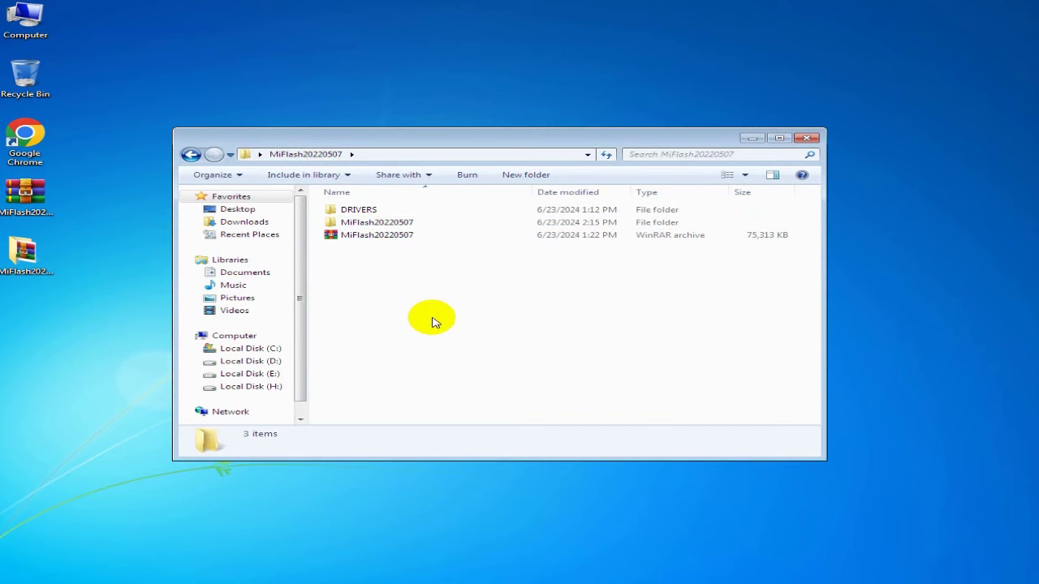
Step: Launch the XiaoMiFlash application from the innermost extracted MiFlash20220507 folder
double_click(376, 222)
double_click(398, 209)
left_click_drag(814, 211, 828, 372)
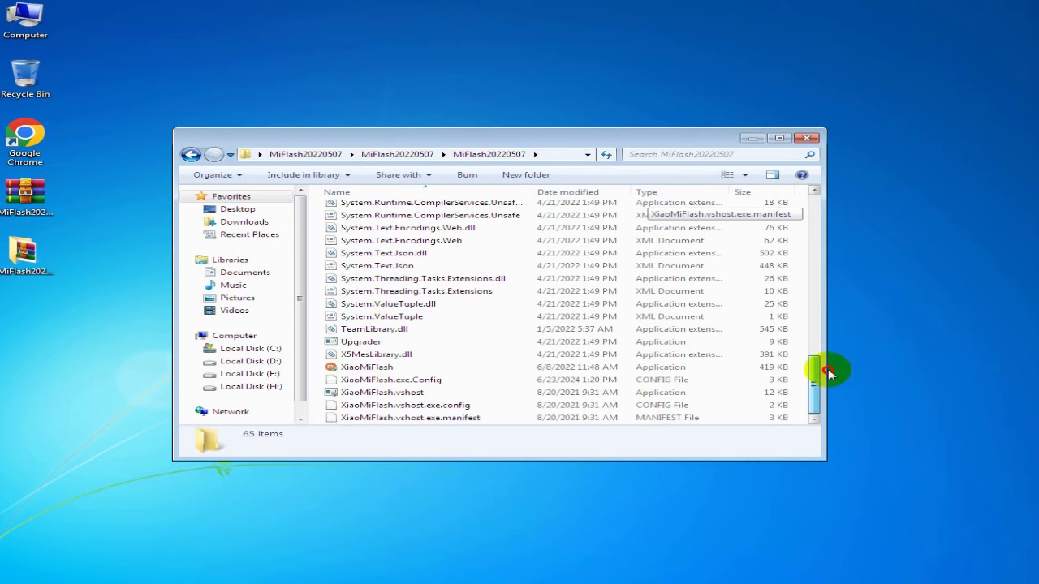
left_click(352, 370)
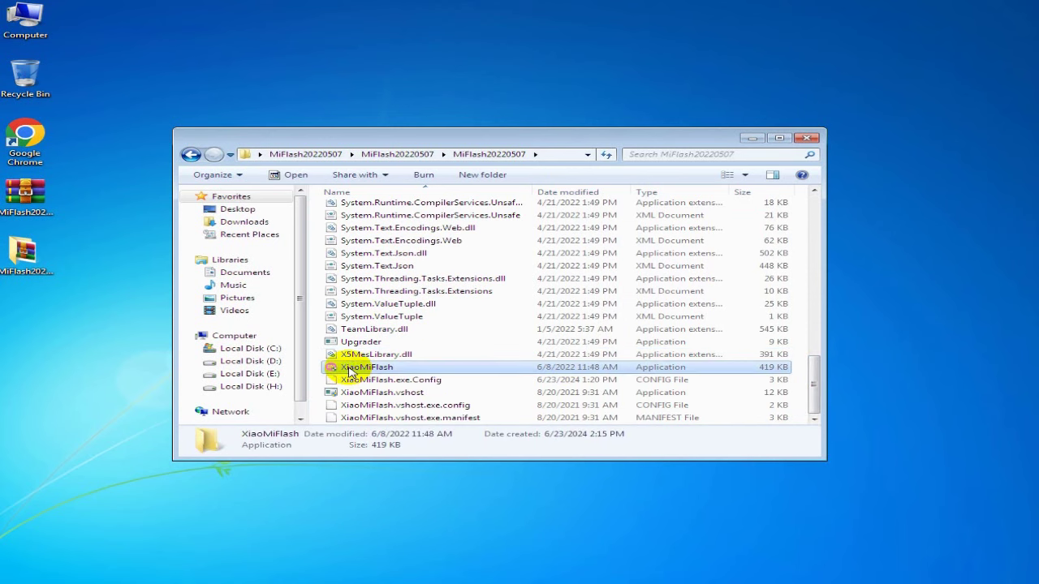
right_click(351, 371)
left_click(438, 106)
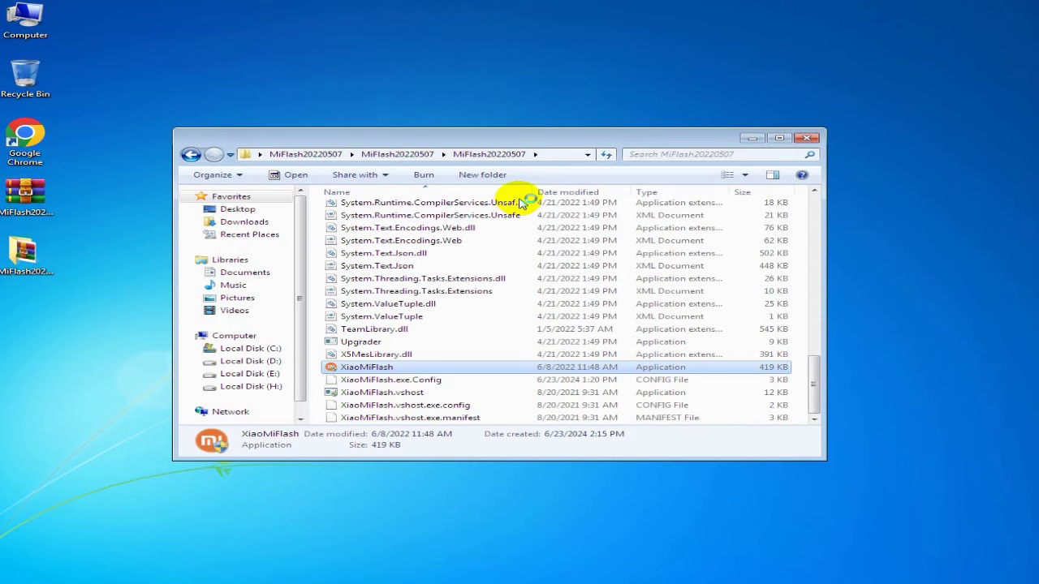
Step: Close the file window and install the listed Google, Nvidia, Microsoft and Qualcomm drivers through MiFlash's driver prompt
left_click(808, 139)
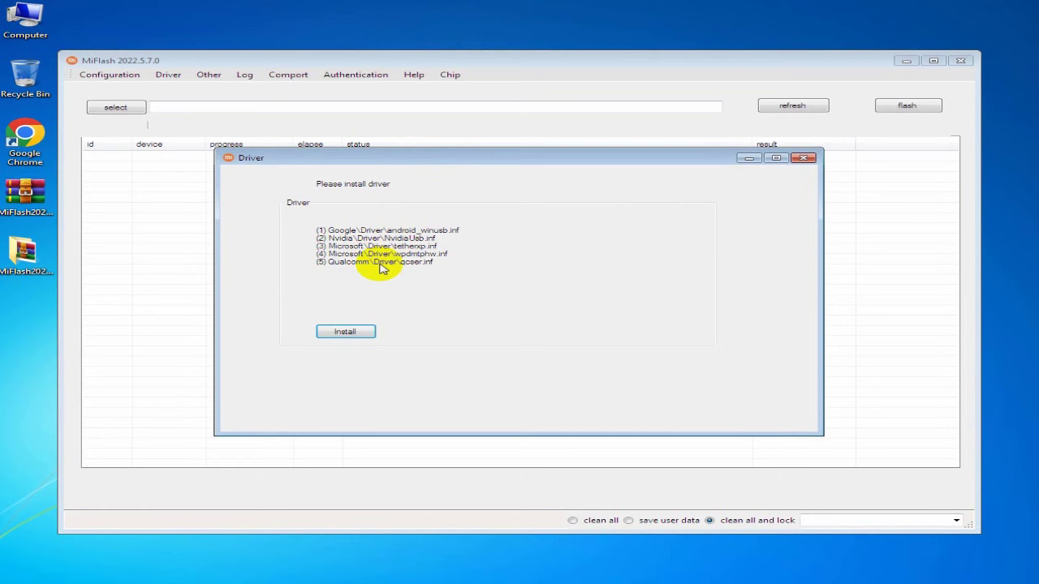
left_click(345, 334)
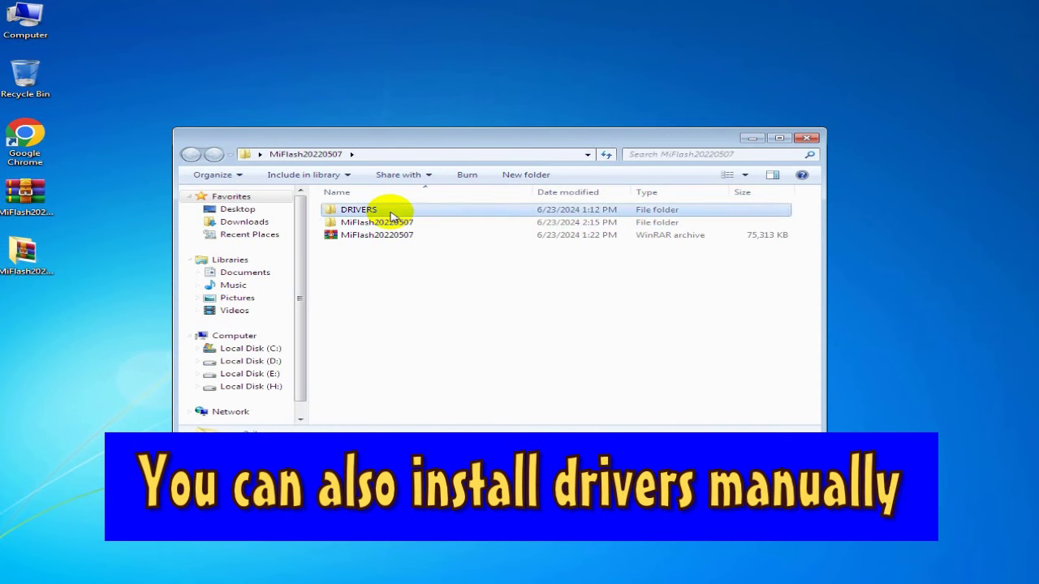
Step: In the DRIVERS folder, extract the Mediatek SP Driver v5.1632 archive into a folder of the same name
double_click(389, 213)
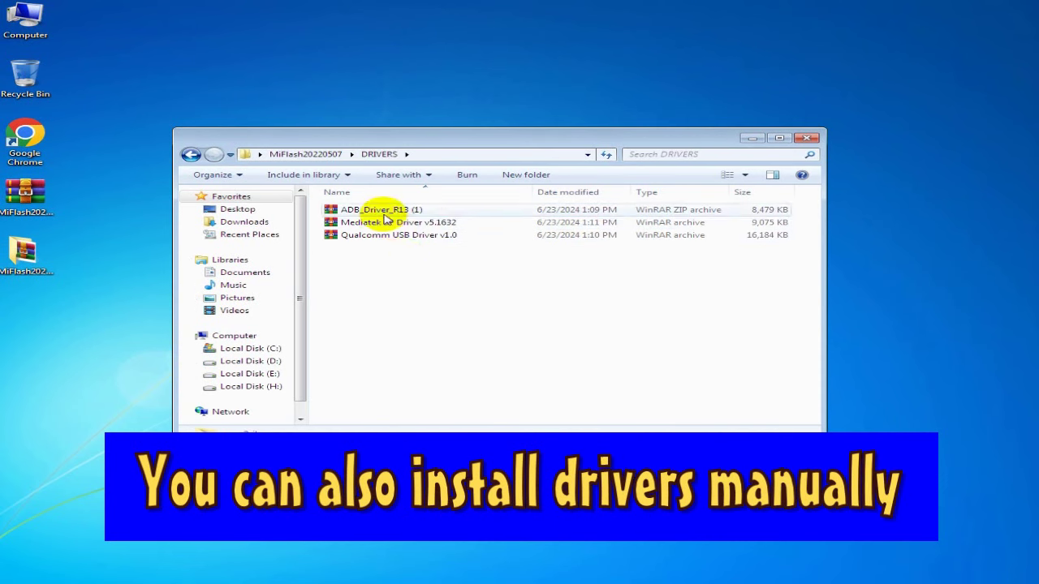
left_click(388, 210)
left_click(397, 237, "shift")
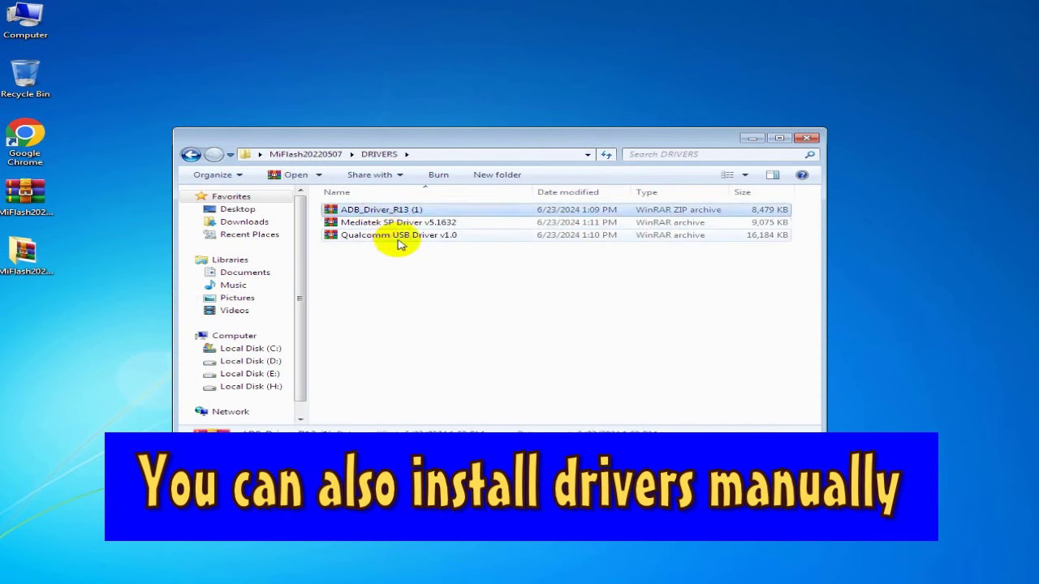
left_click(390, 223)
left_click(402, 237)
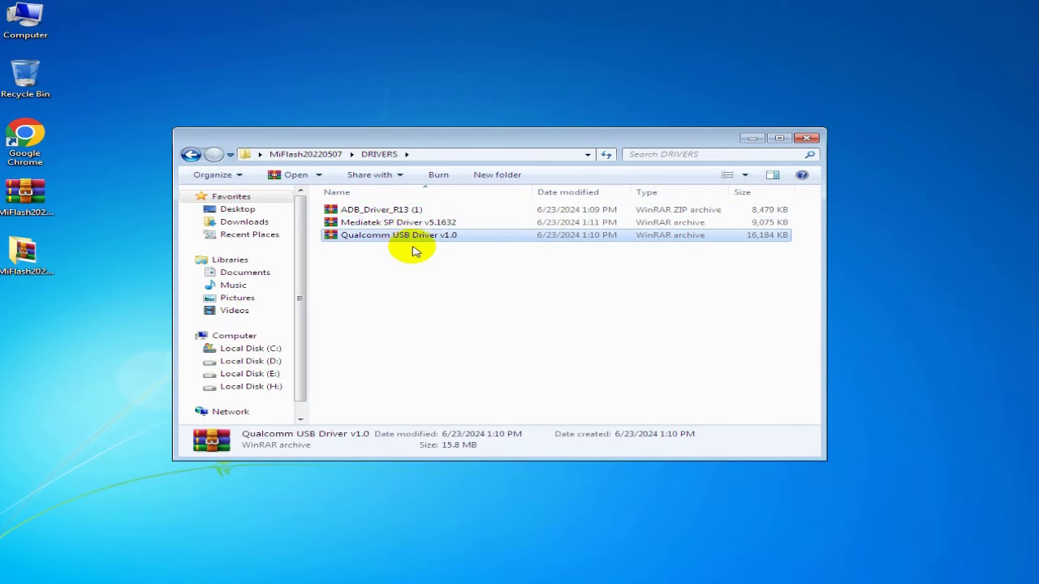
left_click(385, 225)
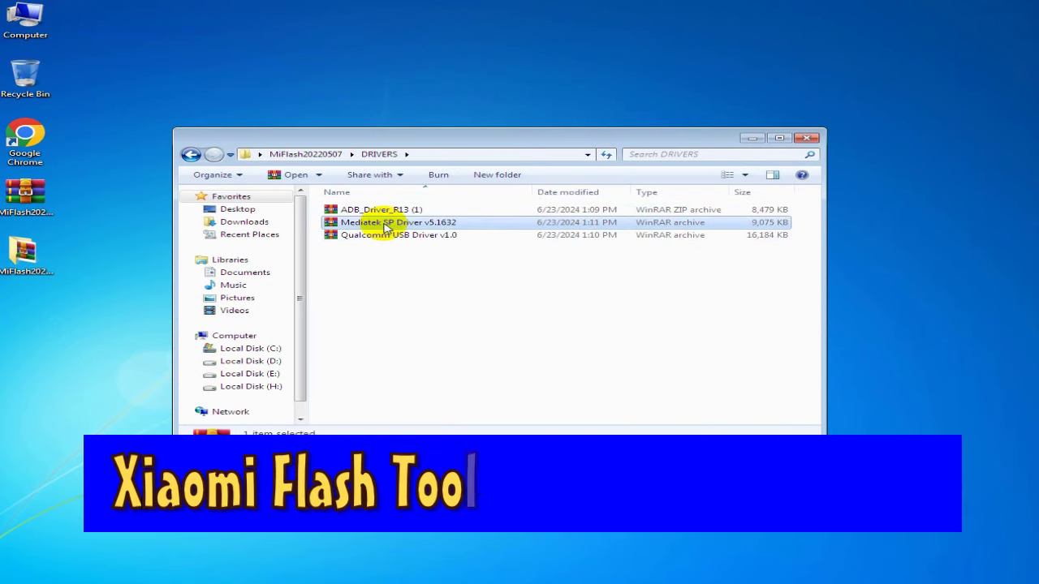
right_click(385, 226)
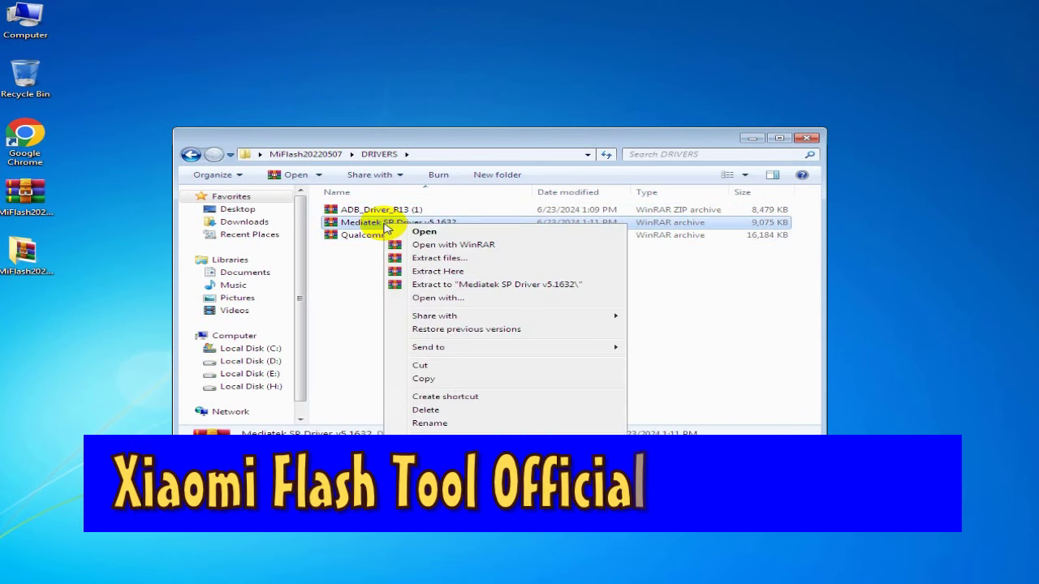
left_click(484, 285)
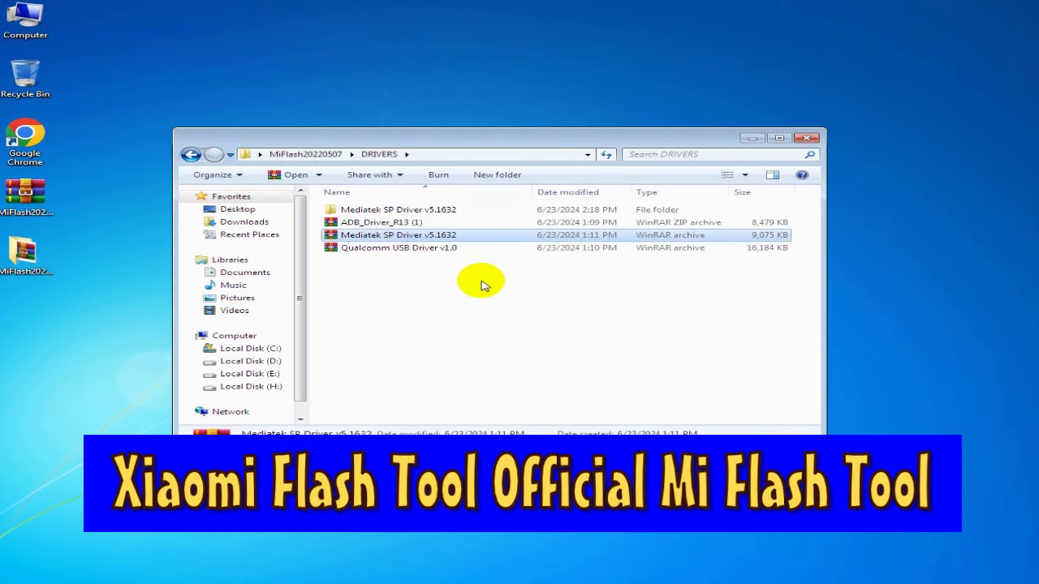
Step: Install the MediaTek SP Driver from its extracted folder to C:\Program Files\MediaTek\SP Driver and finish the setup wizard
double_click(398, 209)
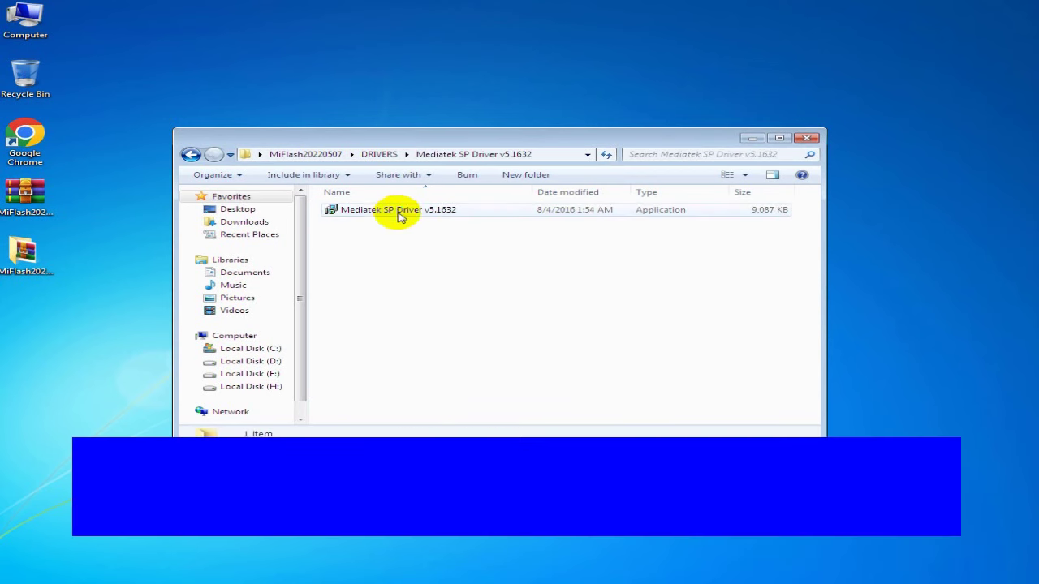
left_click(408, 209)
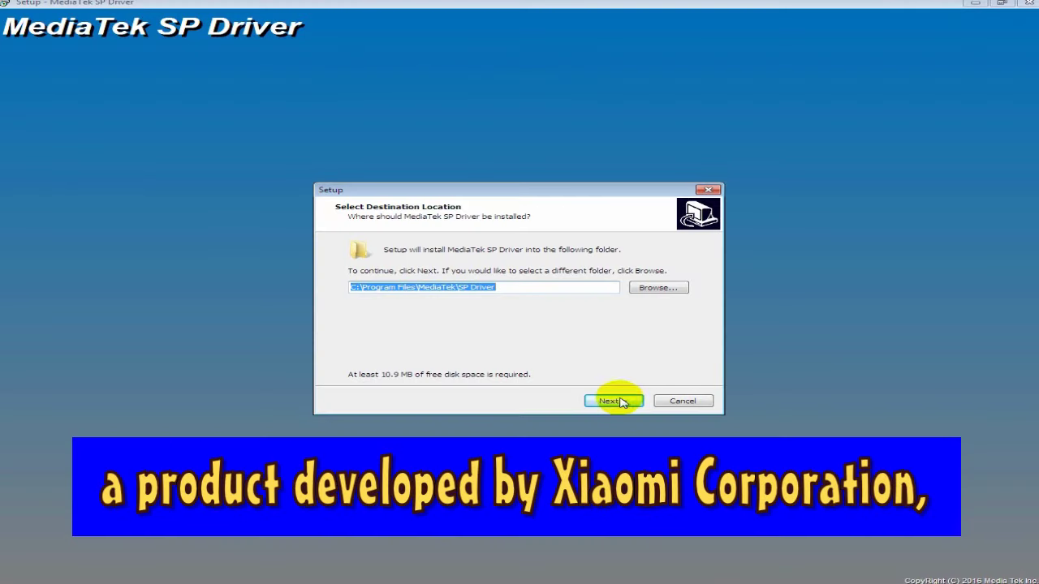
left_click(617, 401)
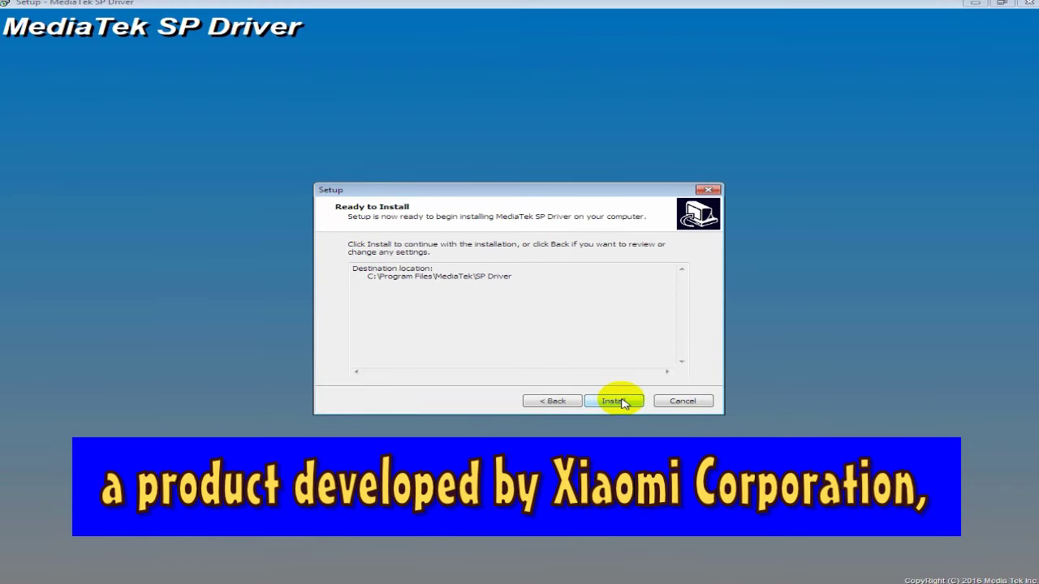
left_click(619, 401)
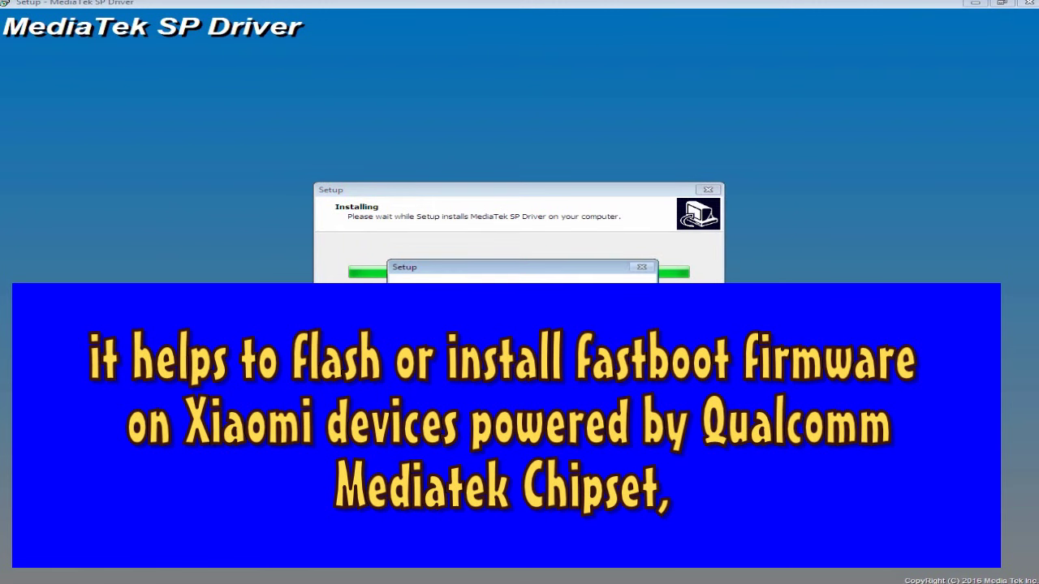
key("Return")
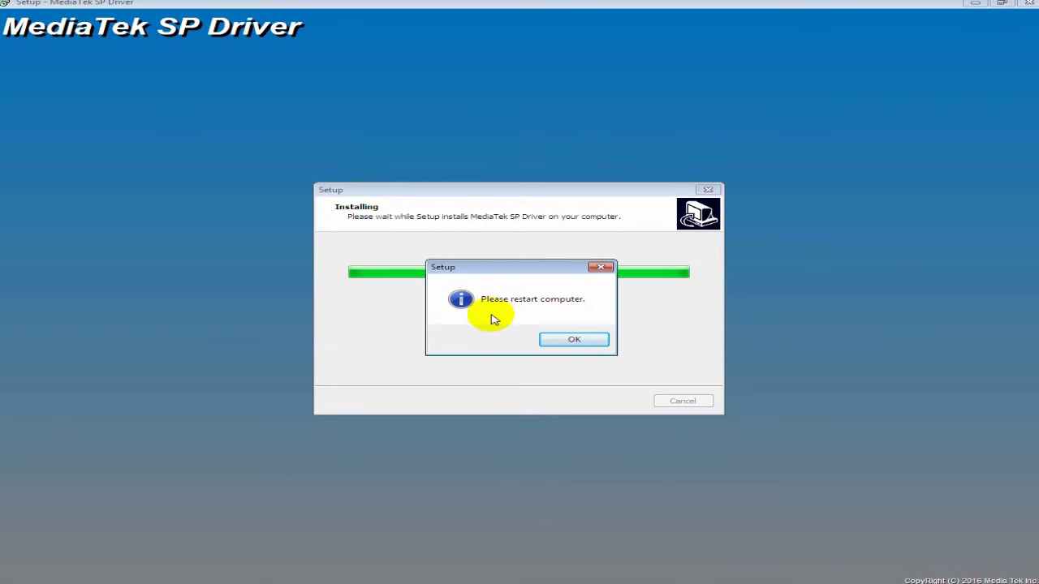
left_click(602, 270)
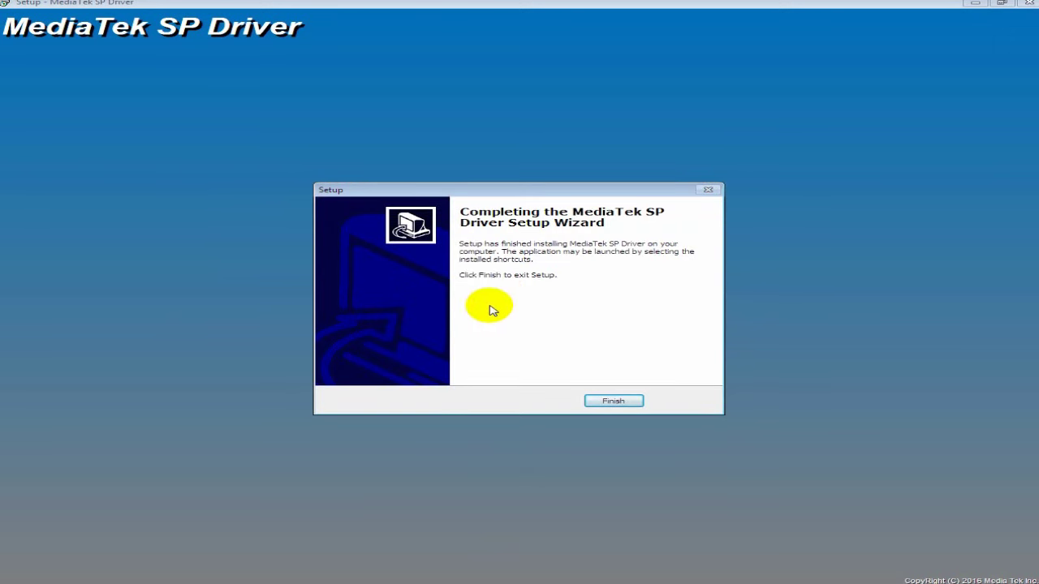
left_click(611, 401)
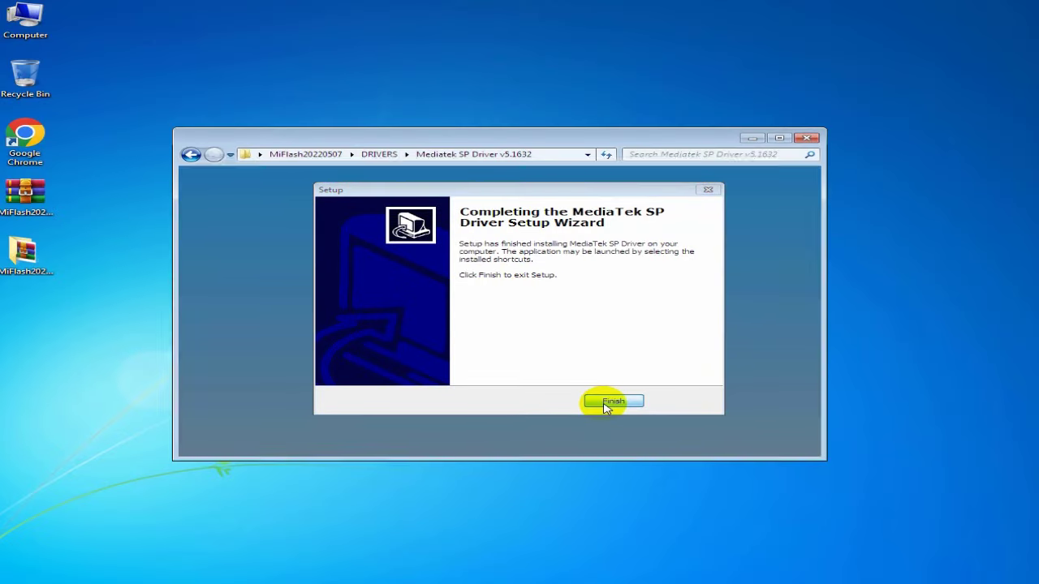
Step: Return to the DRIVERS folder and extract the Qualcomm USB Driver v1.0 archive into a folder of the same name
left_click(379, 153)
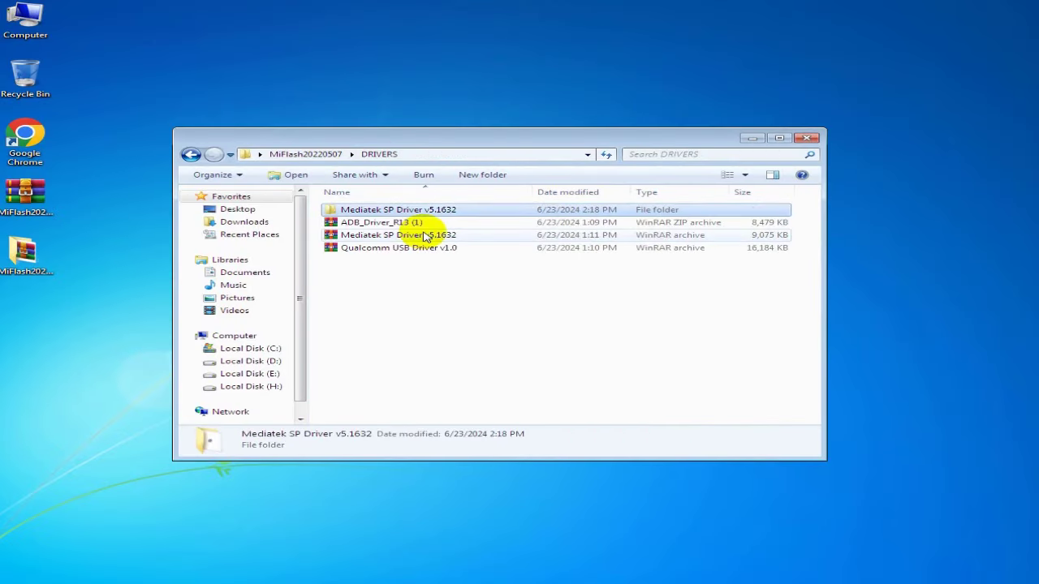
left_click(429, 316)
left_click(366, 247)
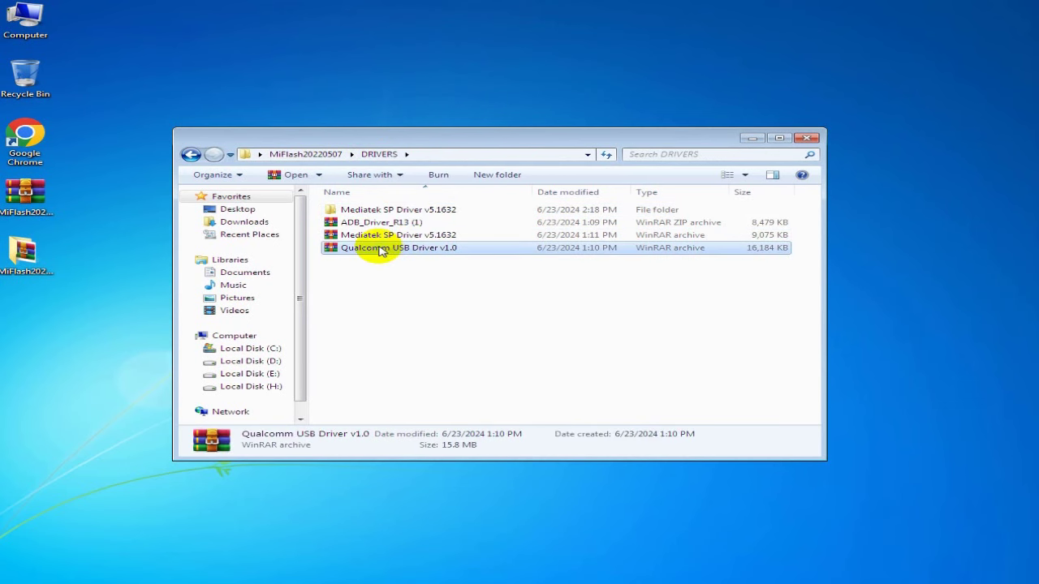
right_click(379, 247)
left_click(459, 307)
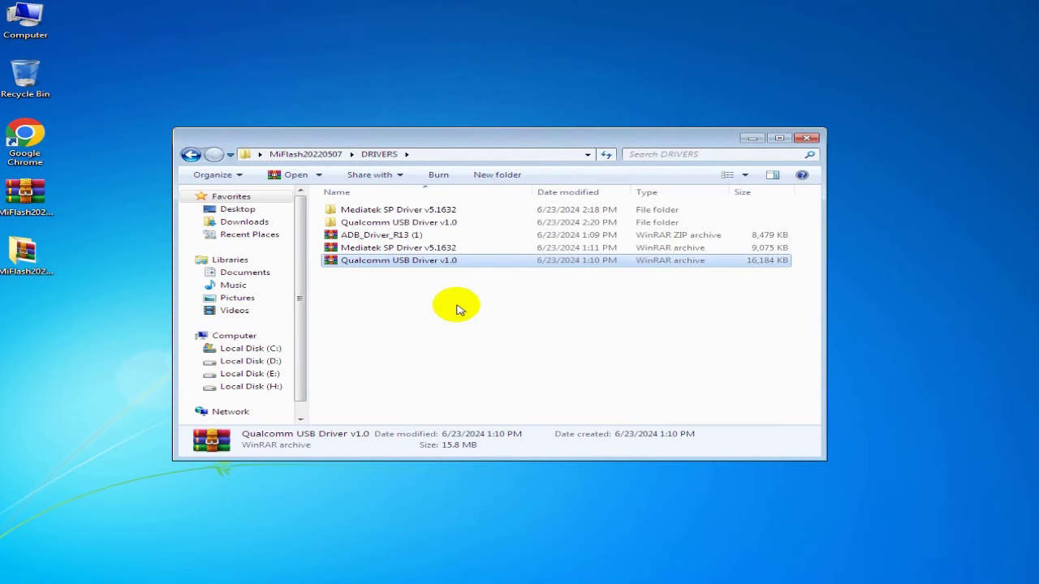
left_click(395, 234)
double_click(395, 221)
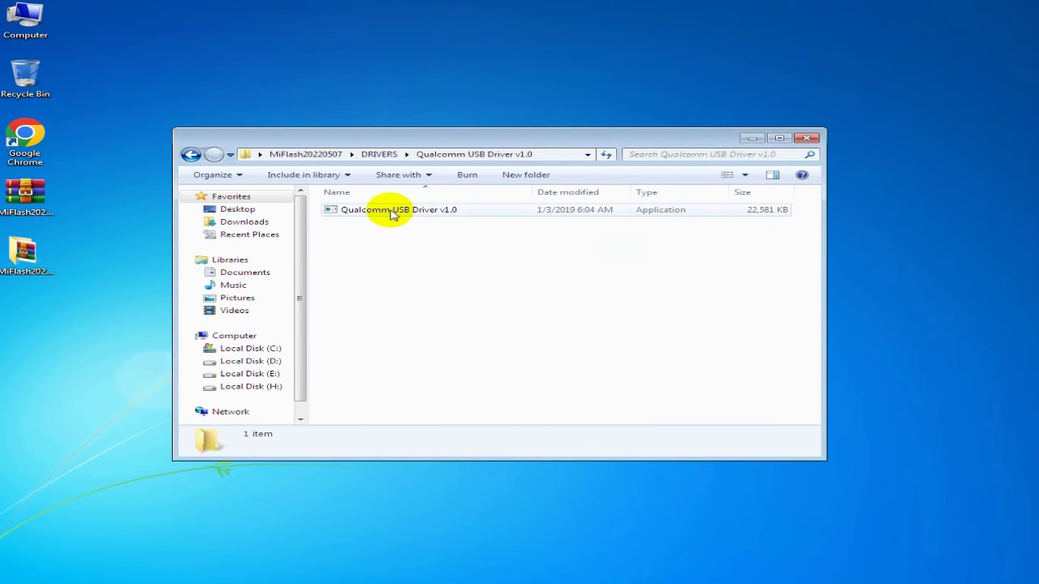
left_click(393, 212)
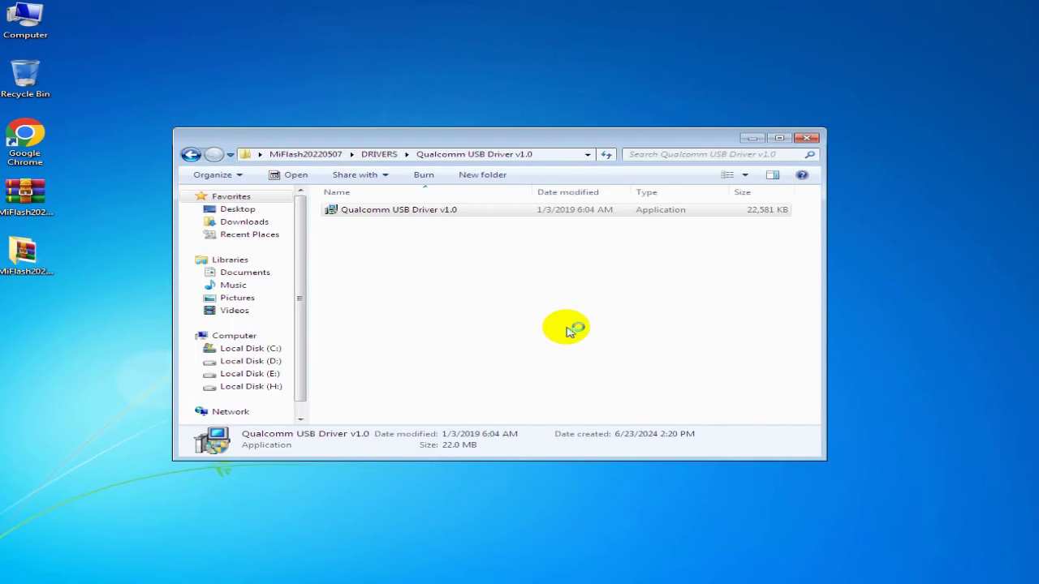
left_click(752, 139)
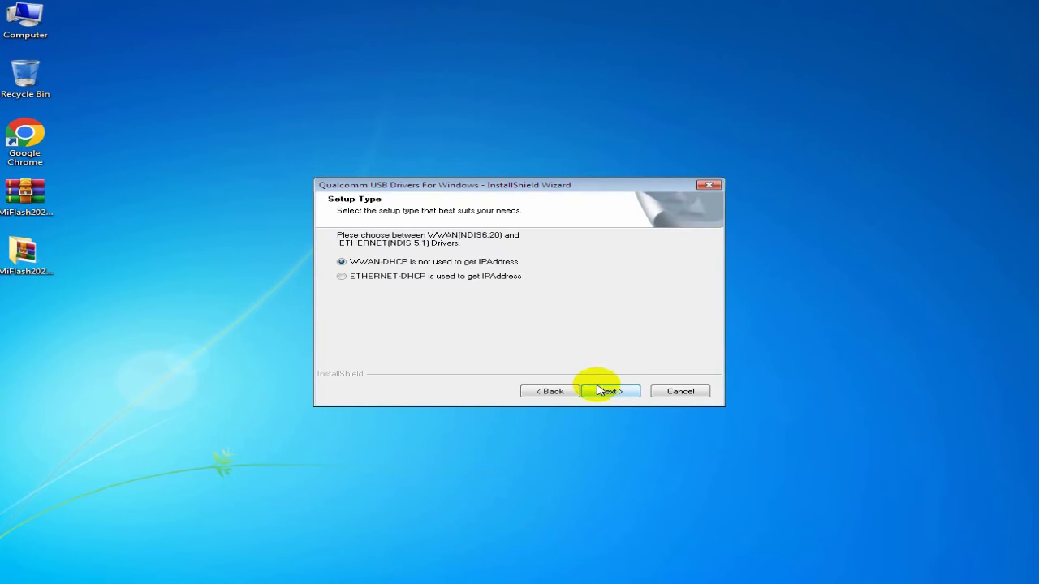
left_click(682, 392)
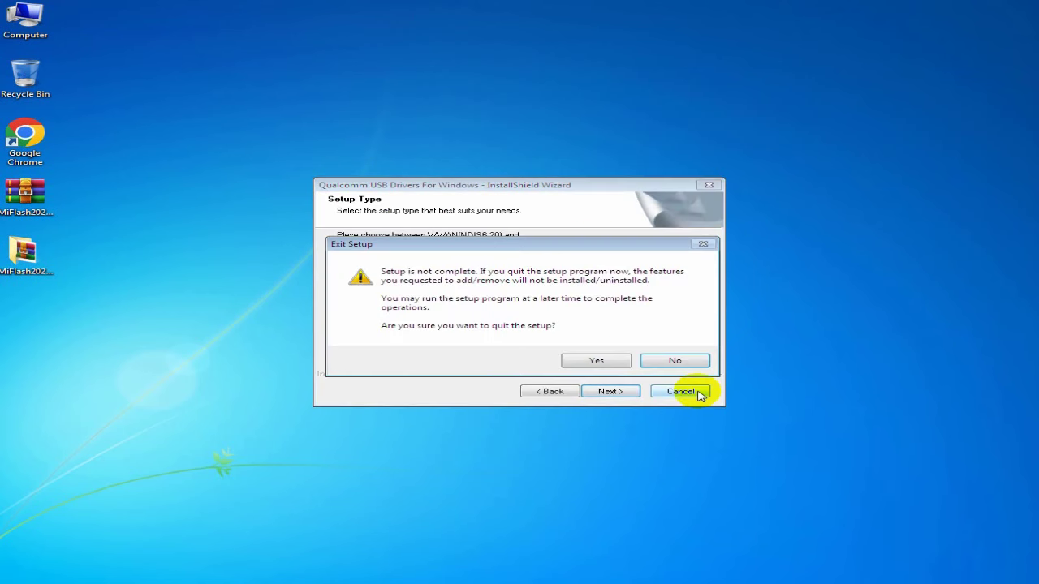
left_click(598, 362)
left_click(602, 393)
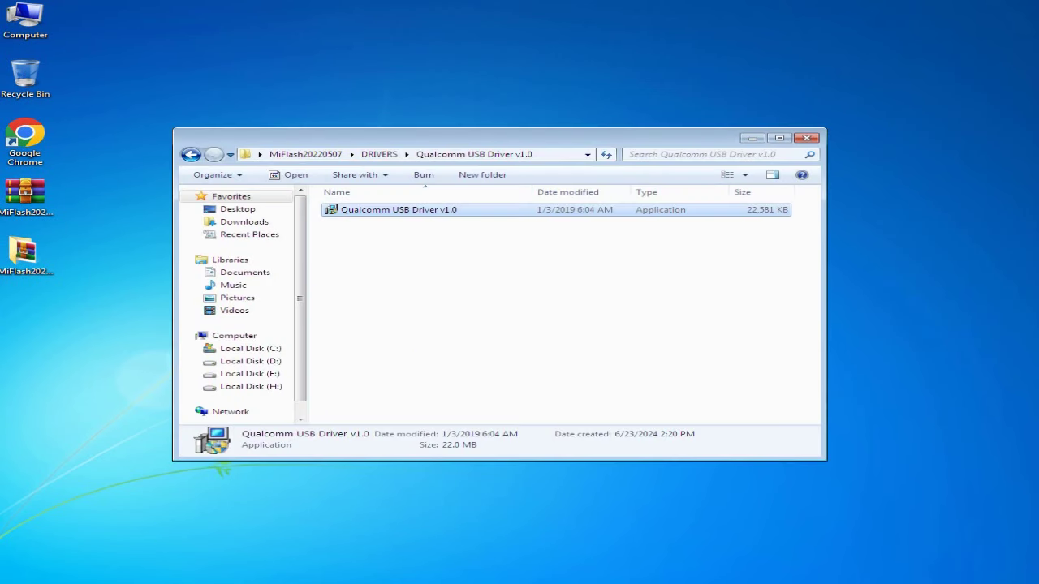
Step: Launch XiaoMiFlash from the innermost MiFlash20220507 folder and close the file window
left_click(441, 328)
left_click(374, 158)
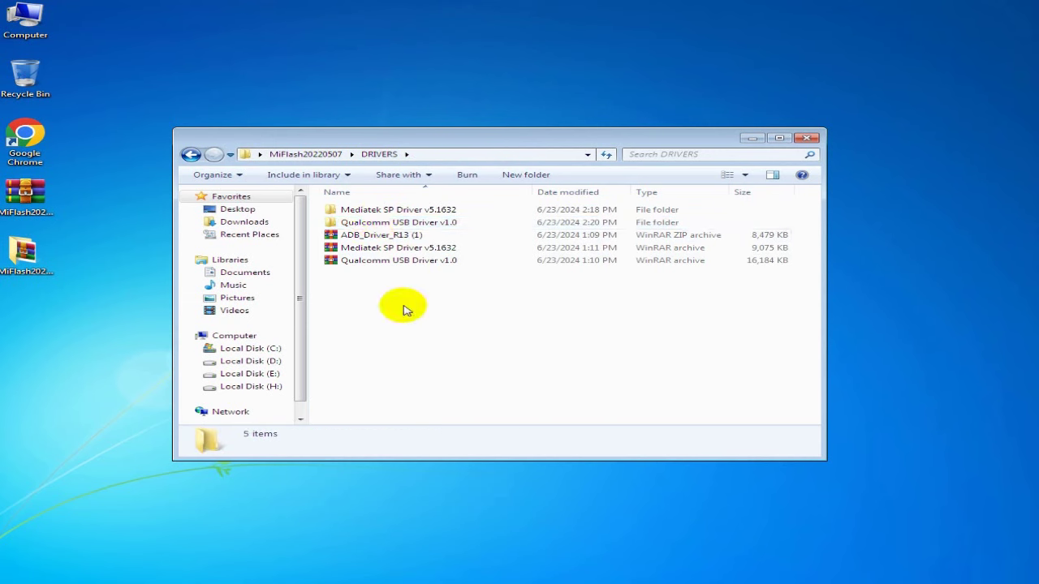
left_click(309, 156)
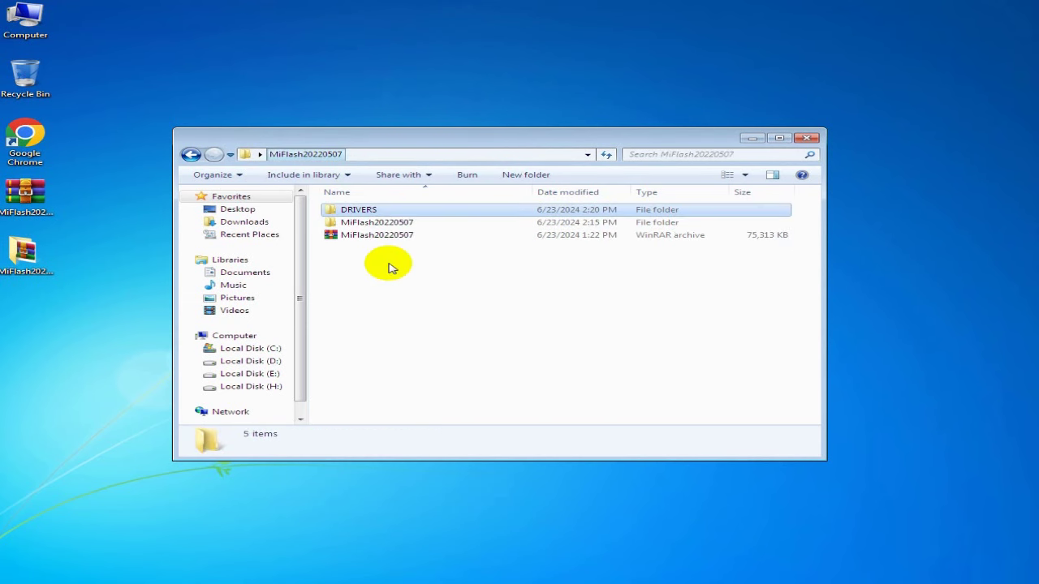
double_click(378, 223)
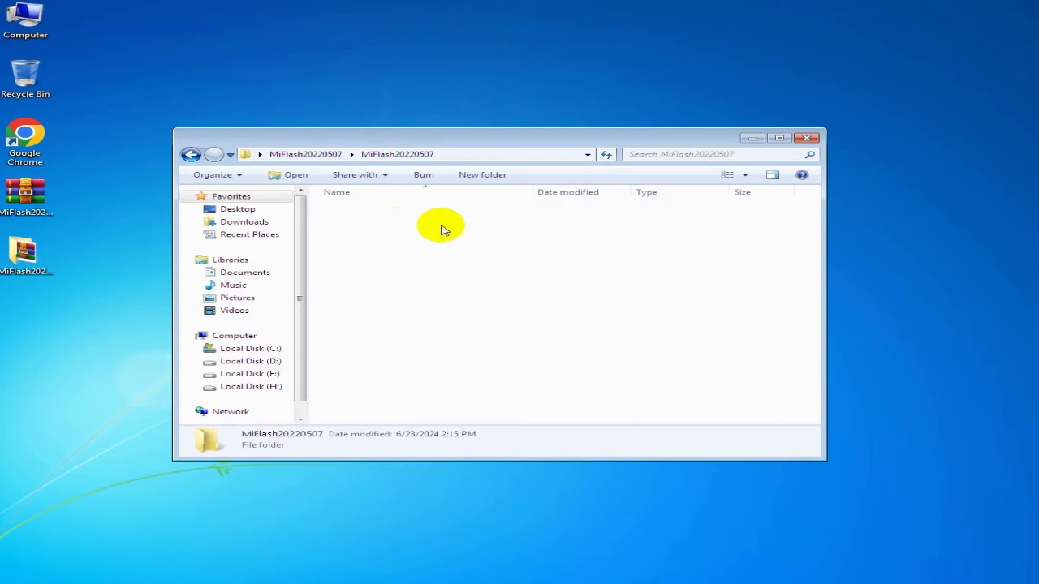
left_click(443, 209)
double_click(444, 208)
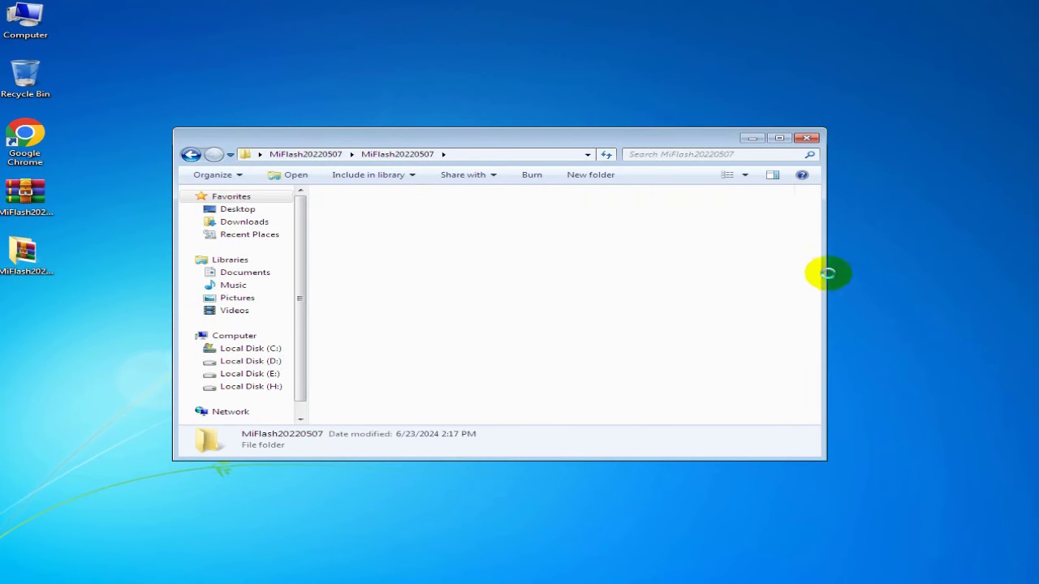
left_click_drag(812, 220, 818, 377)
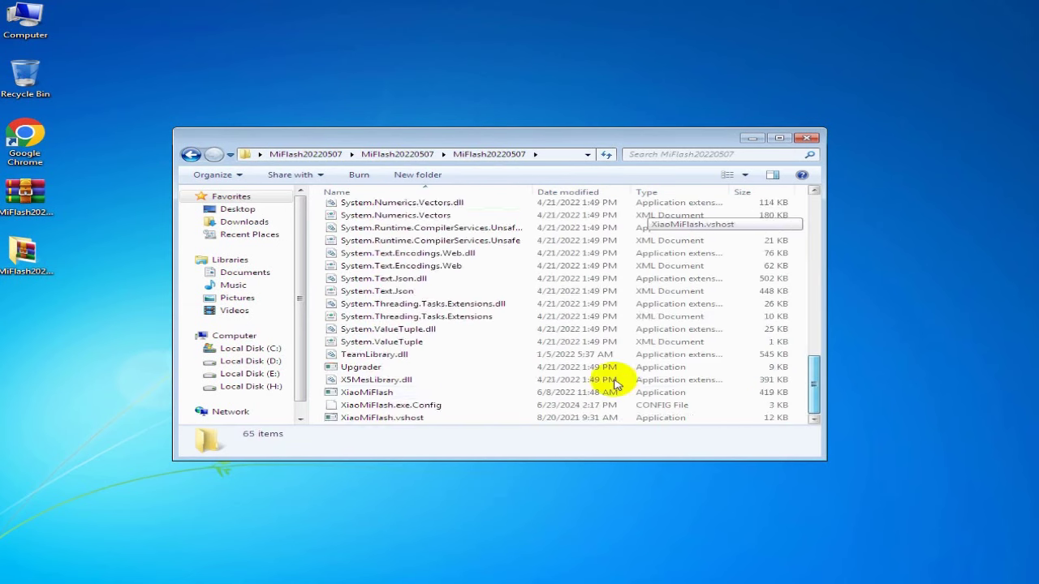
double_click(366, 367)
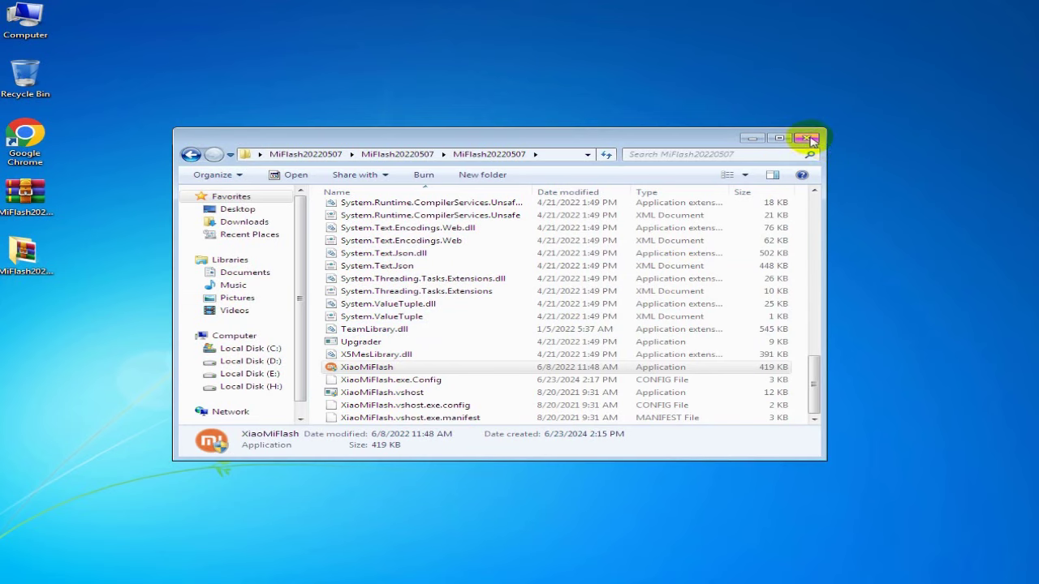
left_click(810, 138)
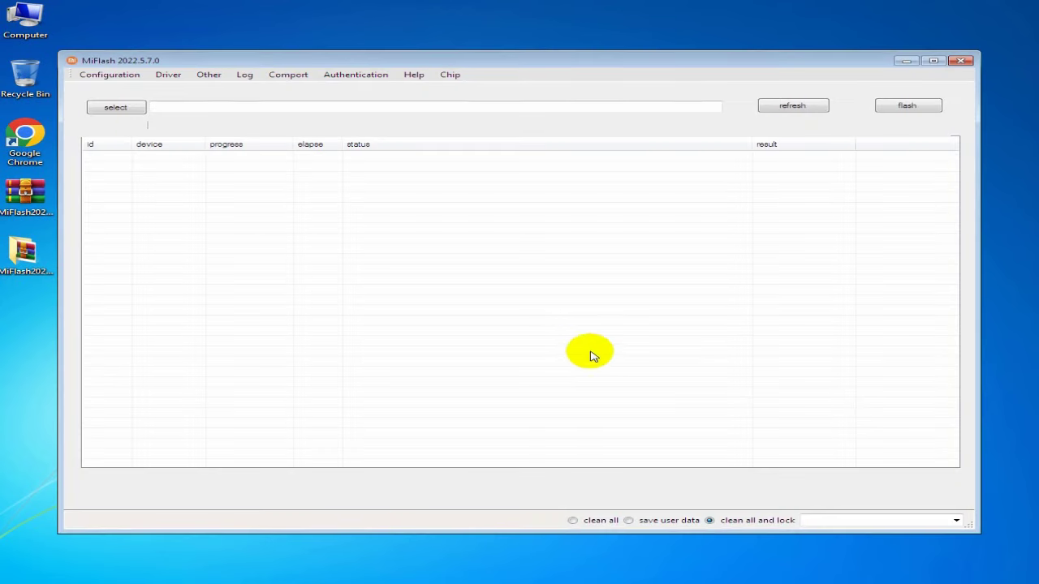
Step: Reposition the MiFlash window slightly higher, try the other flash modes and set the mode to clean all
left_click_drag(428, 59, 437, 46)
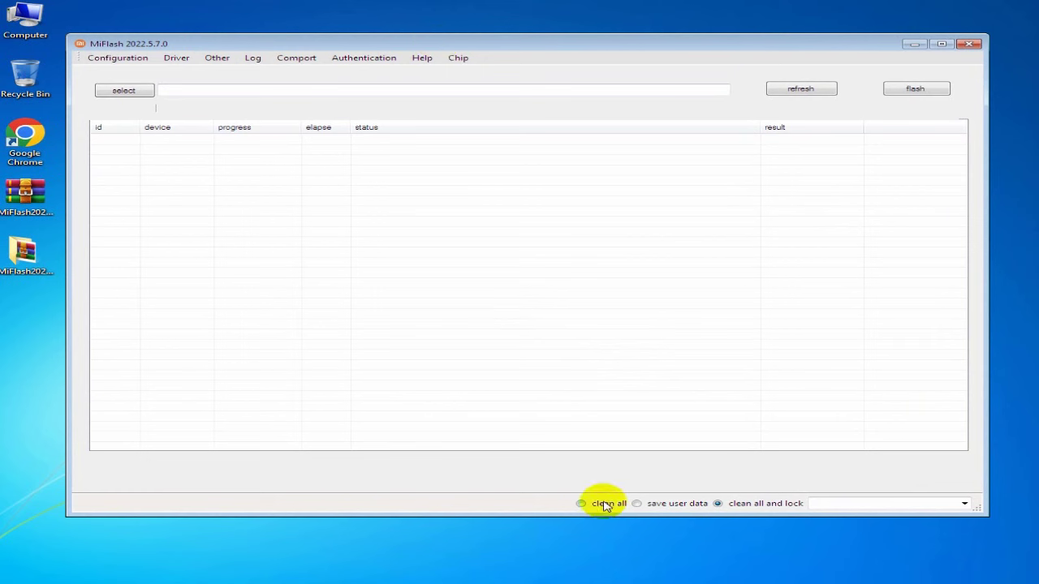
left_click(641, 505)
left_click(727, 505)
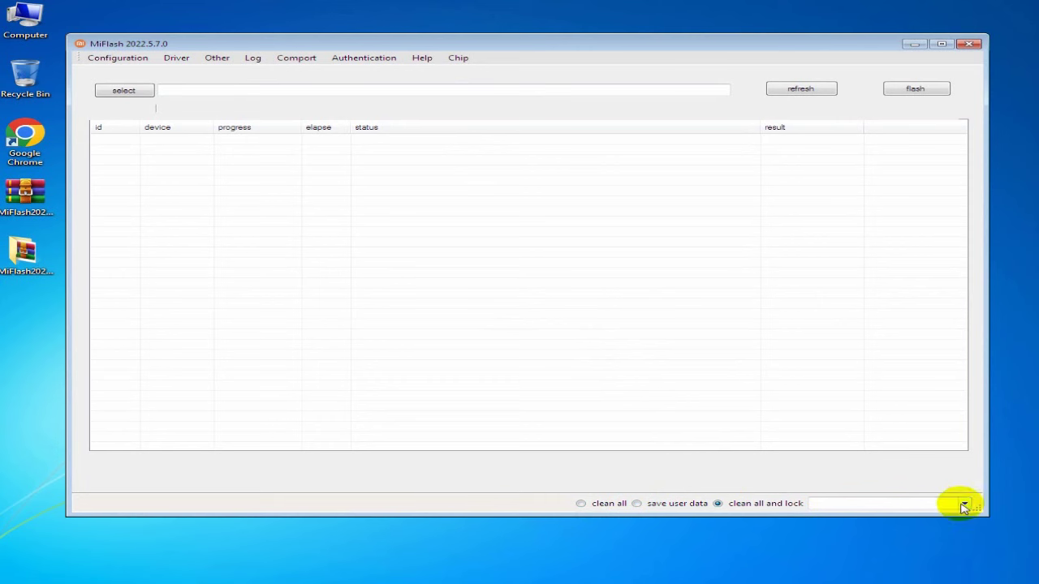
left_click(594, 504)
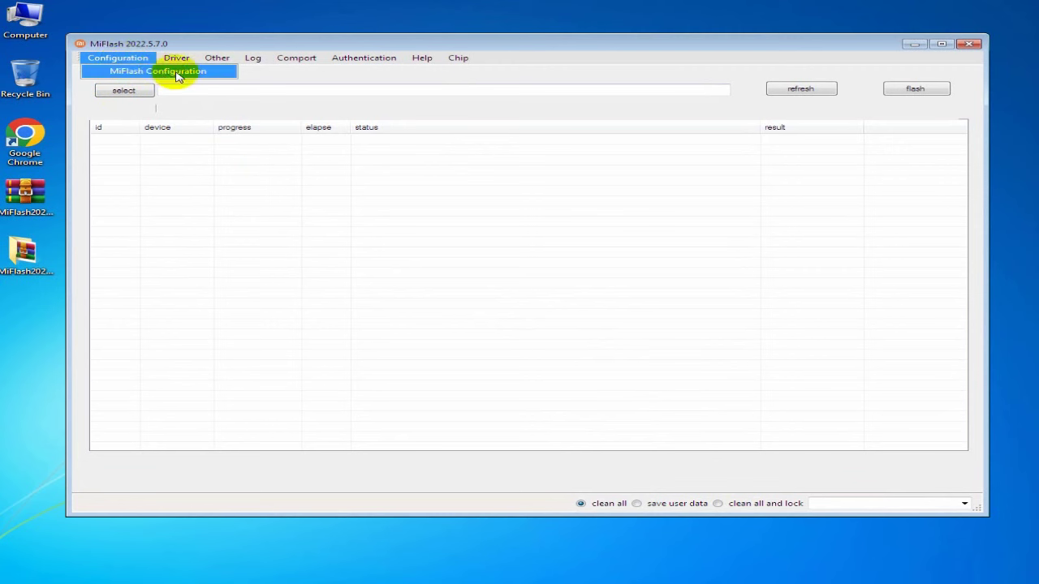
Step: Choose Qualcomm as the chip type, switch it to MTK, dismiss the message and view the remaining chip options
mouse_move(209, 62)
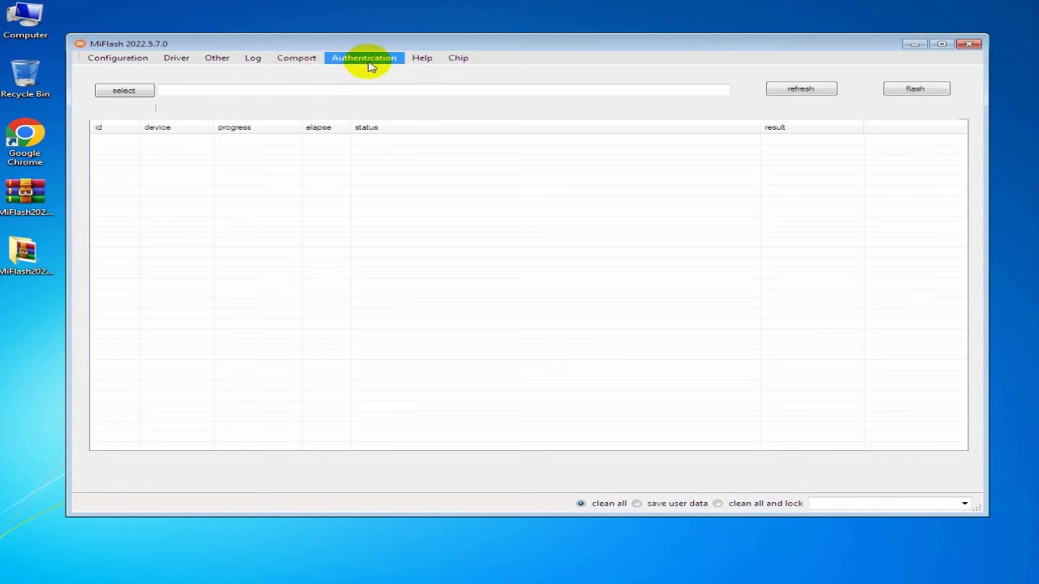
mouse_move(477, 61)
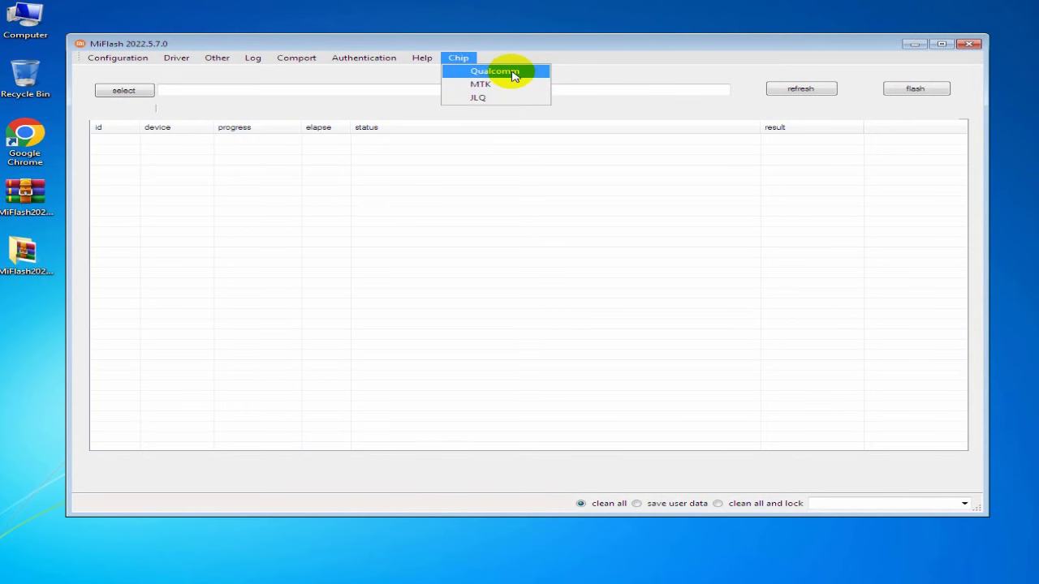
left_click(513, 76)
left_click(474, 57)
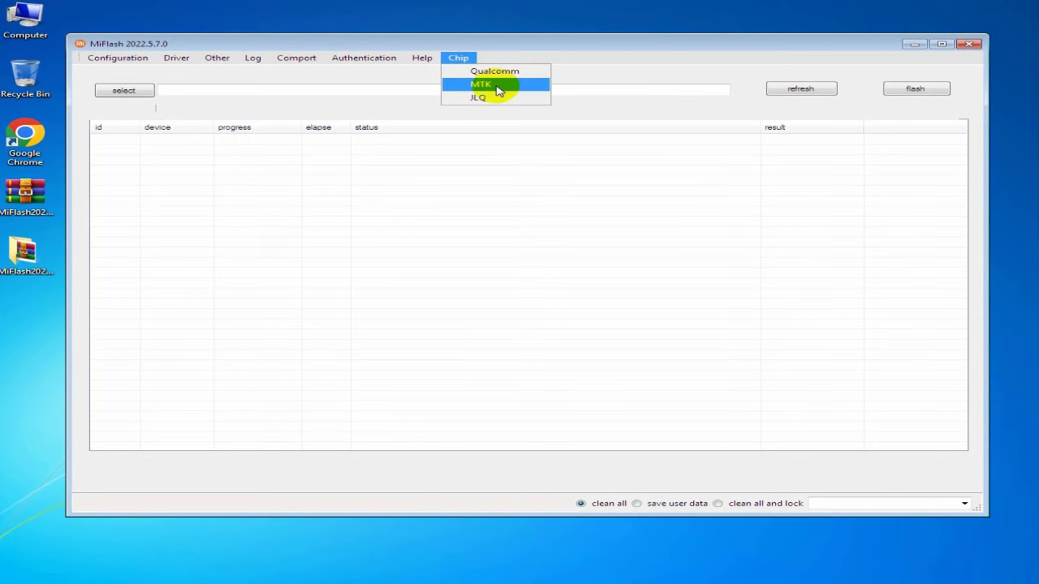
left_click(497, 86)
left_click(563, 332)
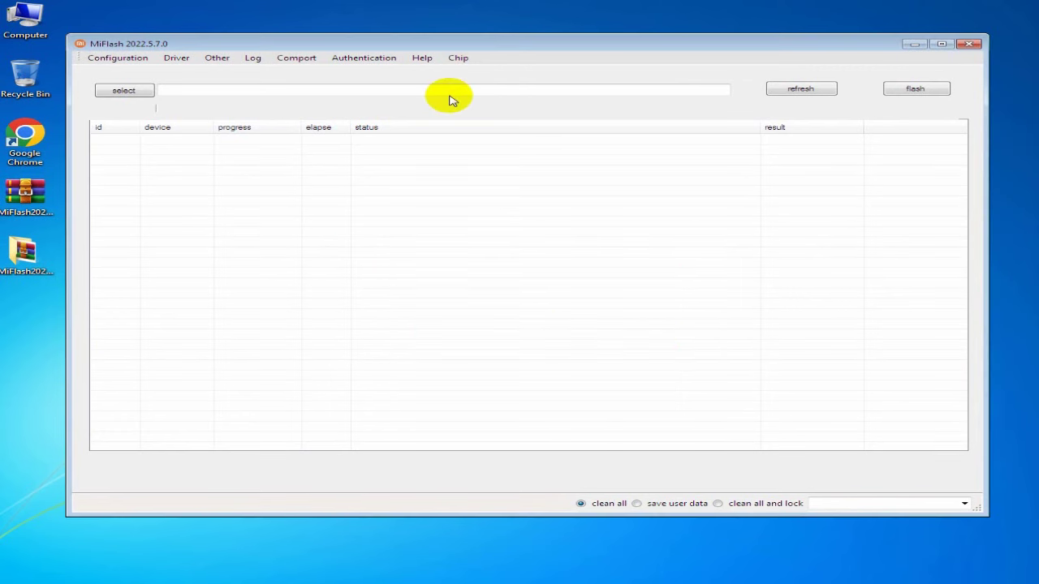
left_click(458, 59)
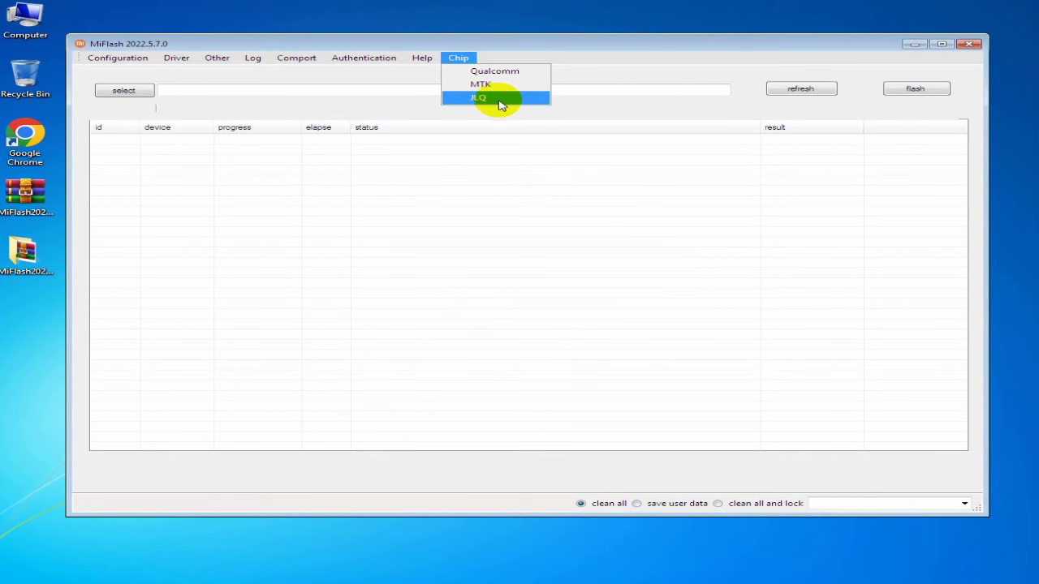
left_click(491, 204)
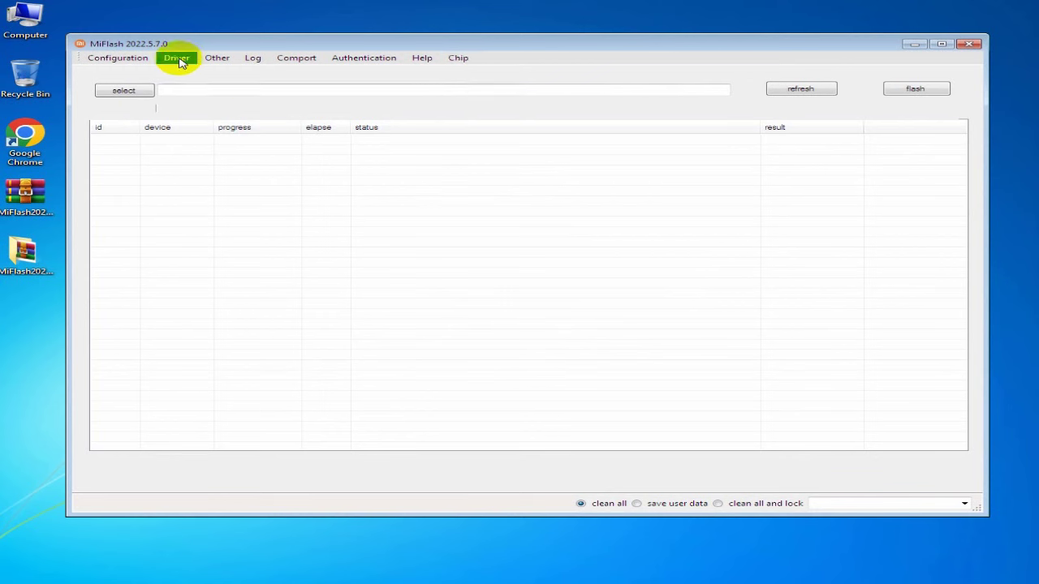
Step: Review the MiFlash configuration's dump, verify, checkpoint, factory, backup and XML path options, and close it without saving
left_click(122, 59)
left_click(134, 71)
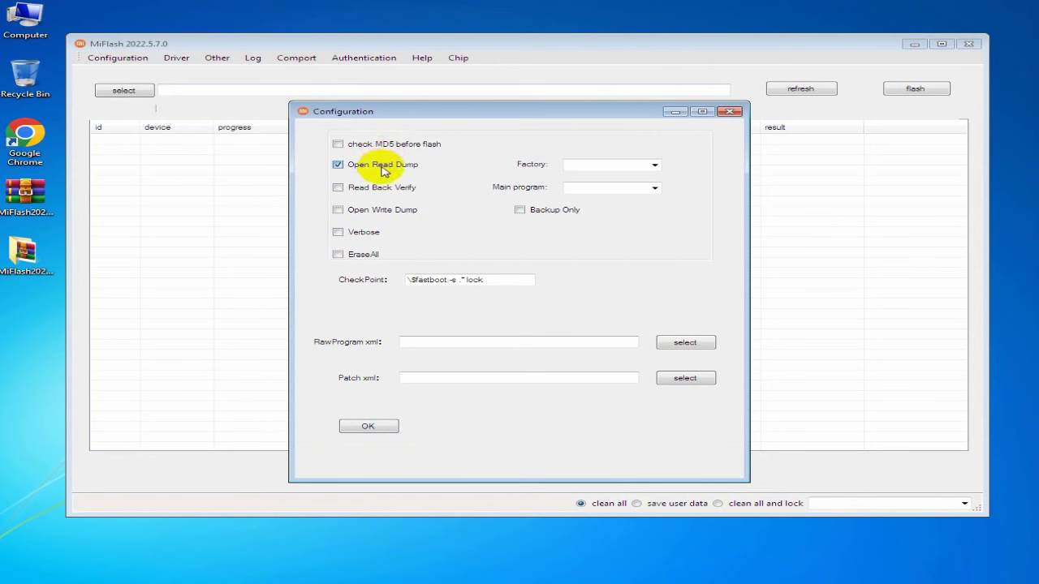
left_click(384, 169)
left_click(378, 193)
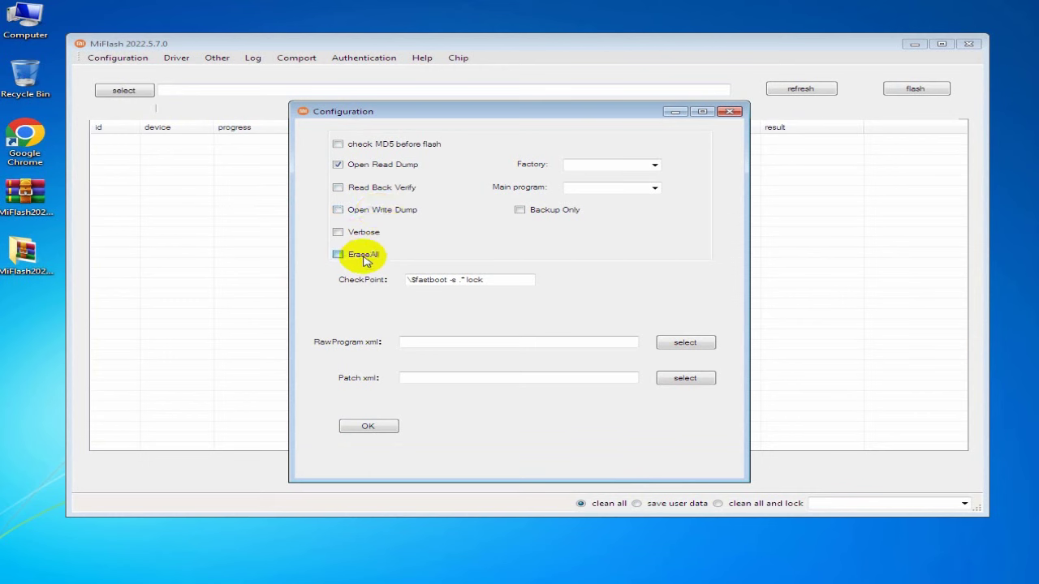
left_click_drag(505, 281, 356, 285)
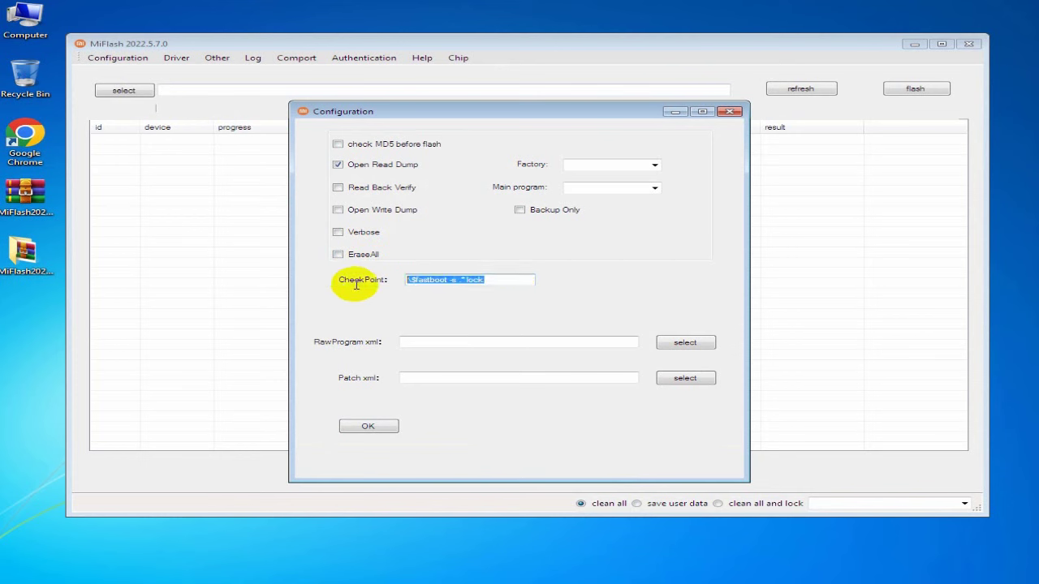
left_click(655, 164)
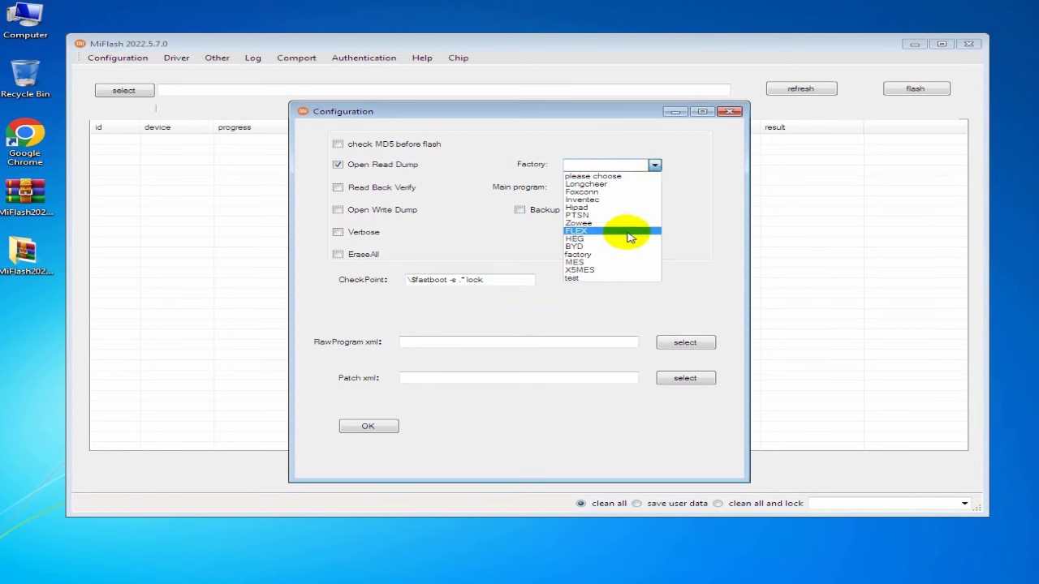
left_click(725, 205)
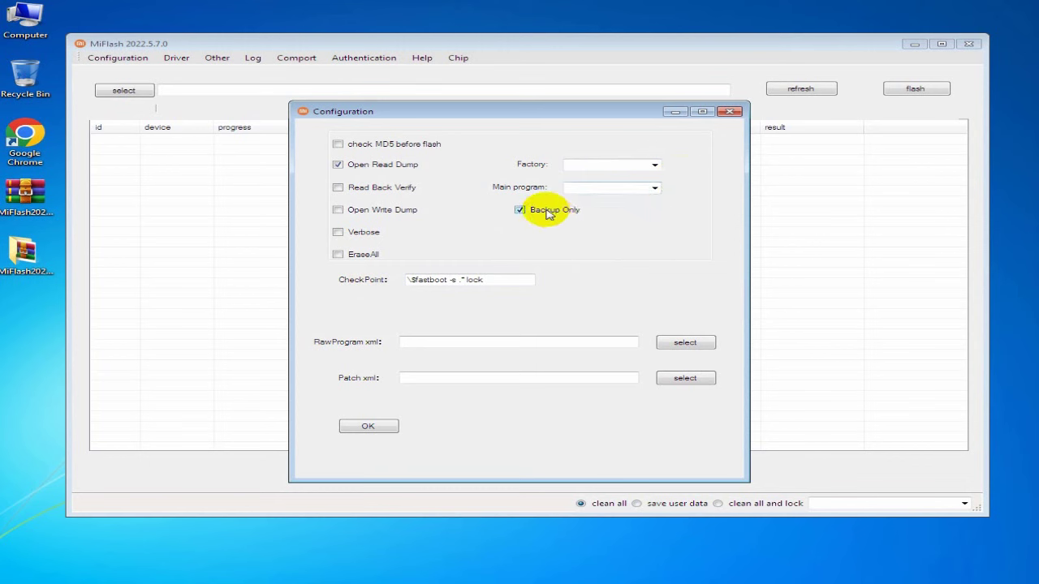
left_click(406, 342)
left_click(444, 376)
left_click(344, 164)
left_click(730, 112)
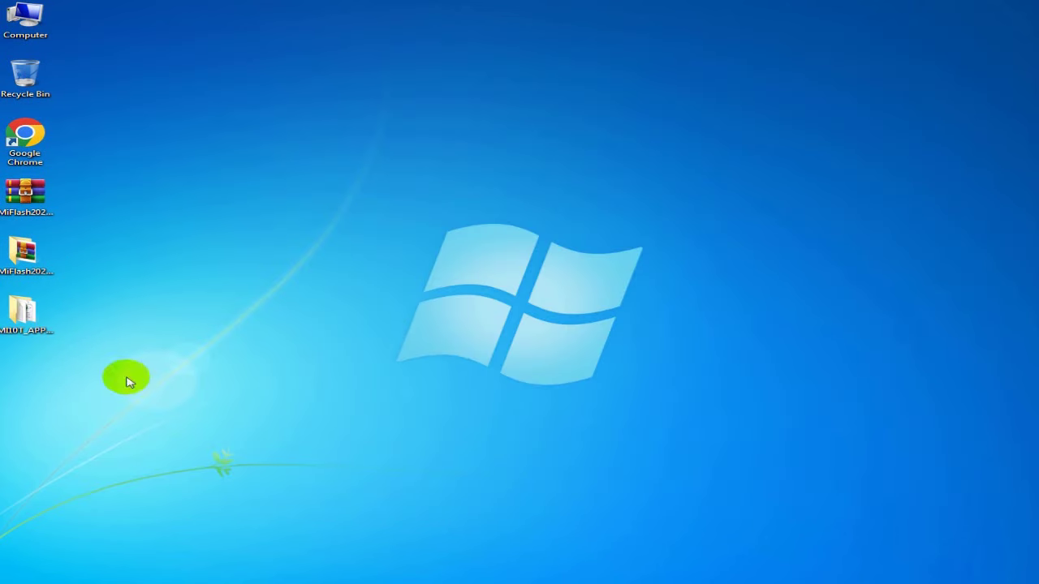
Step: Load the MI10T_APPOLO_MICLOUD_FINAL folder from the desktop as the firmware path and refresh the device list
left_click_drag(124, 379, 19, 318)
left_click(122, 535)
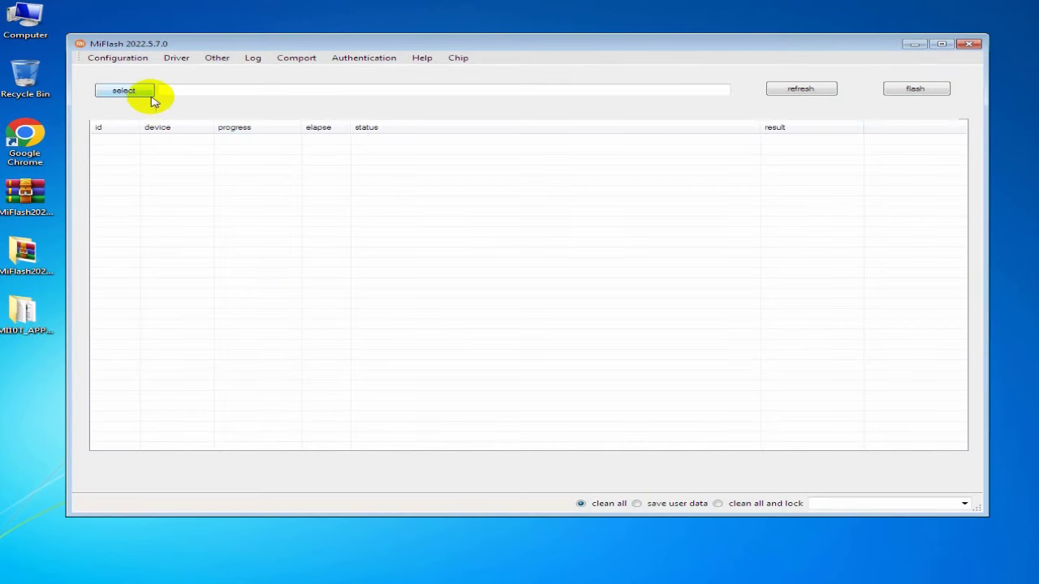
left_click(143, 92)
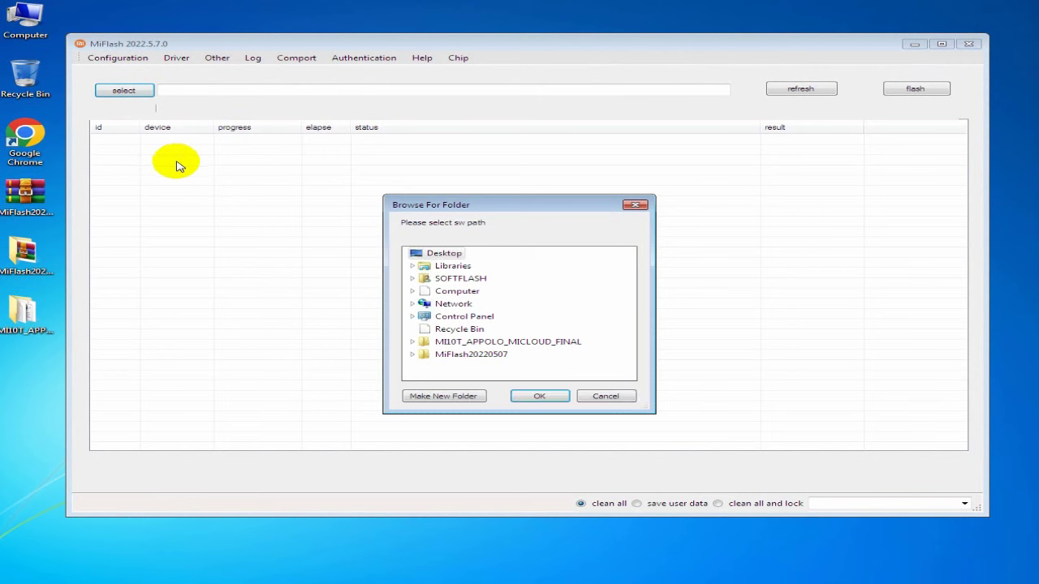
left_click(484, 344)
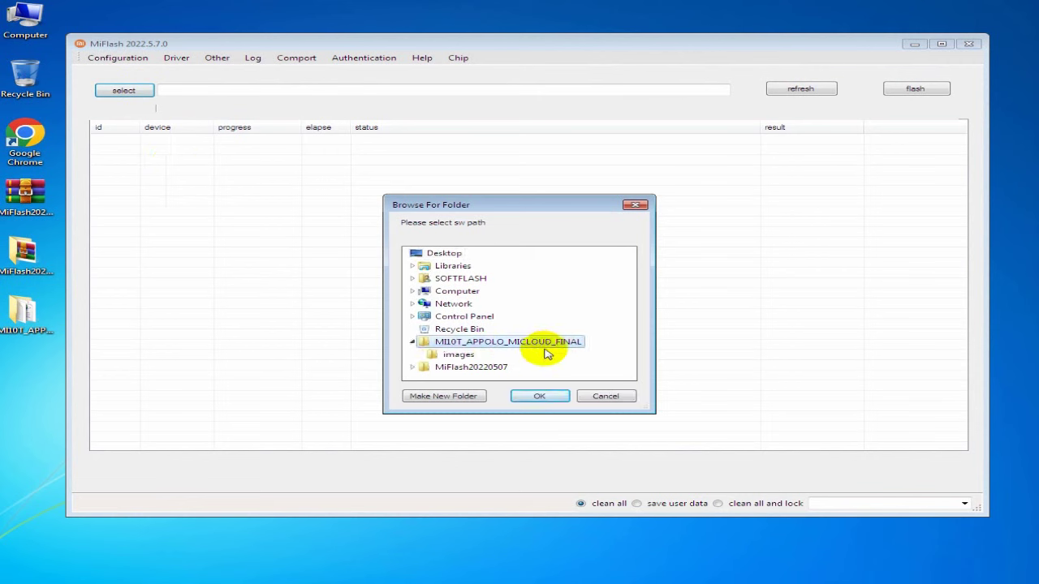
left_click(536, 397)
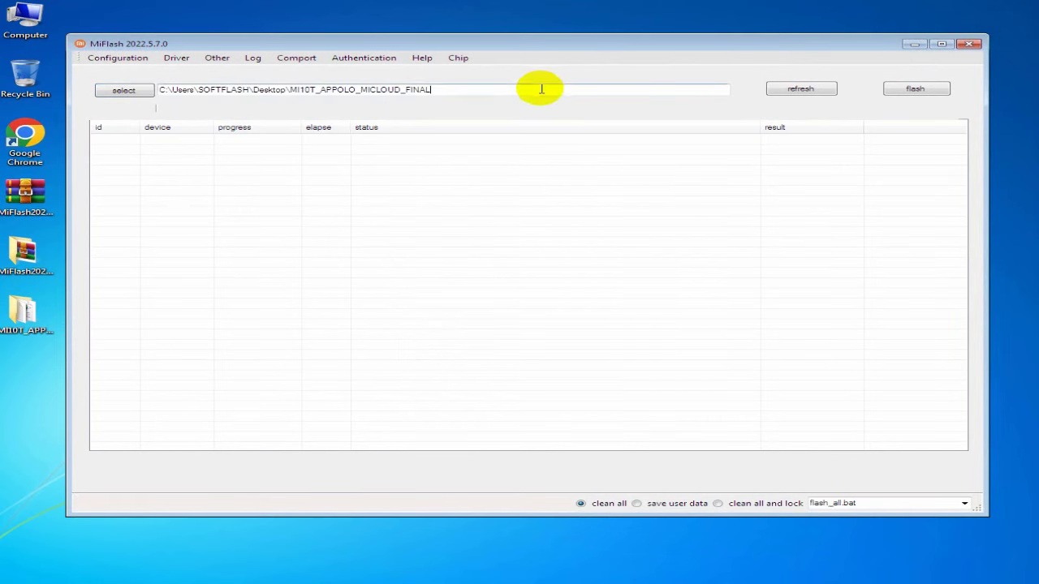
left_click(798, 92)
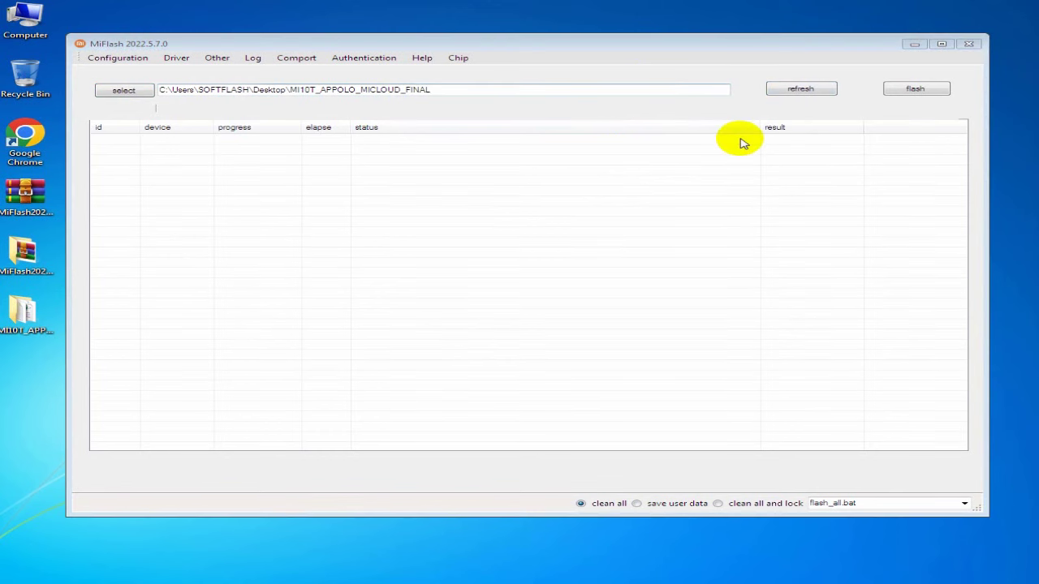
left_click(566, 332)
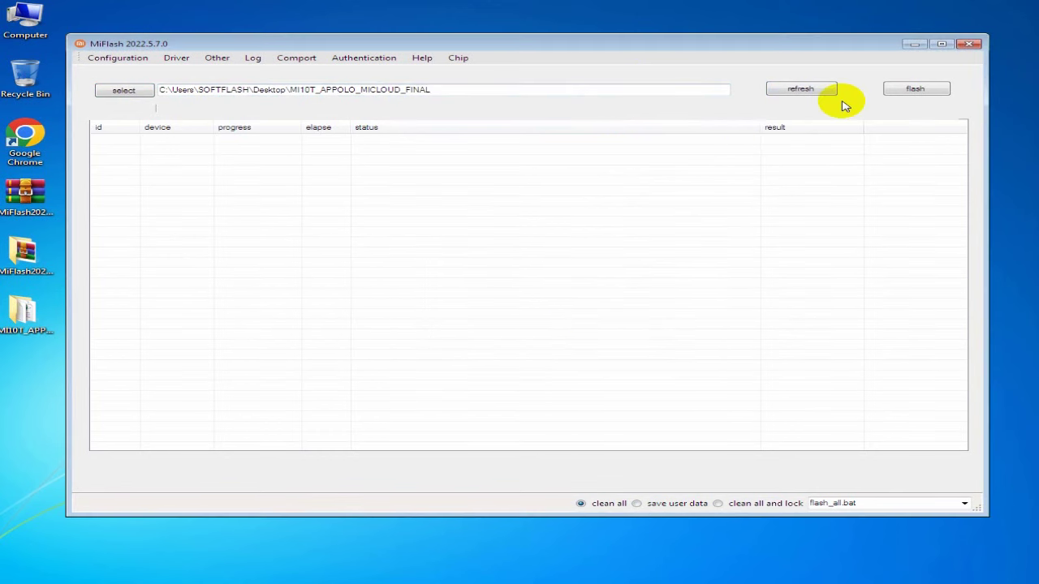
Step: Try to load the images subfolder of MI10T_APPOLO_MICLOUD_FINAL as the firmware path and dismiss the message
left_click(130, 90)
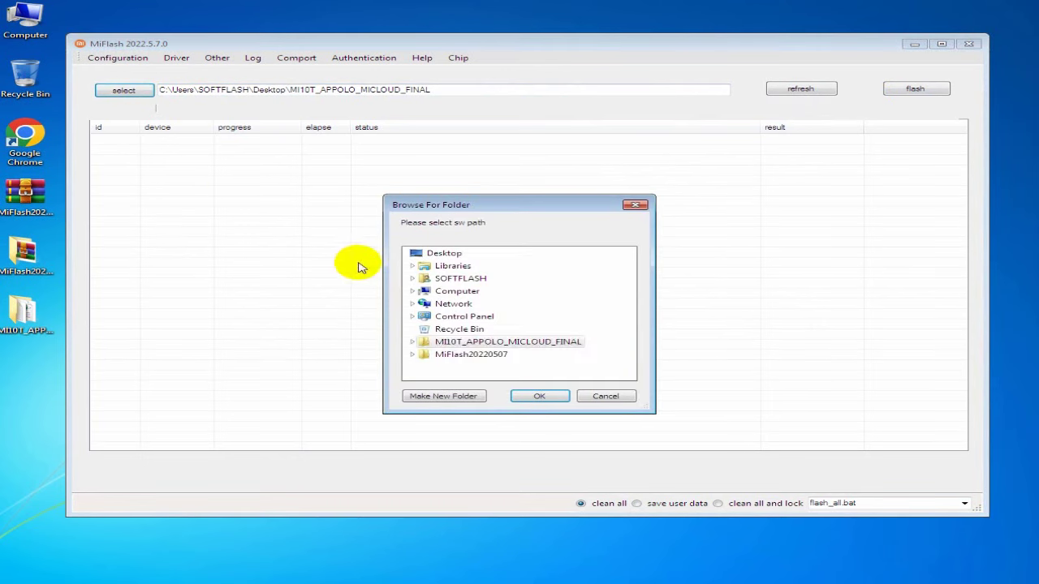
left_click(413, 342)
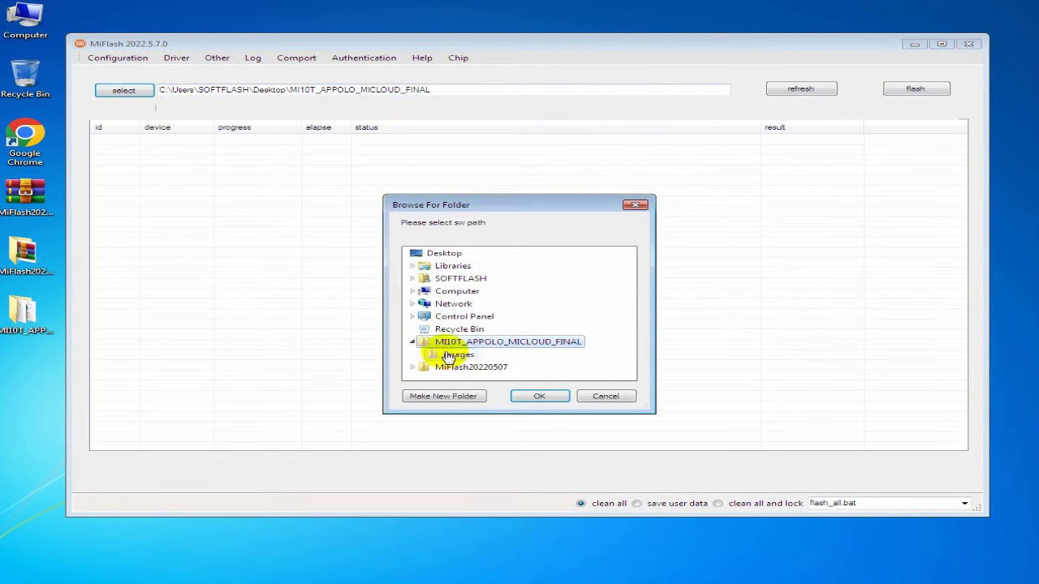
left_click(451, 356)
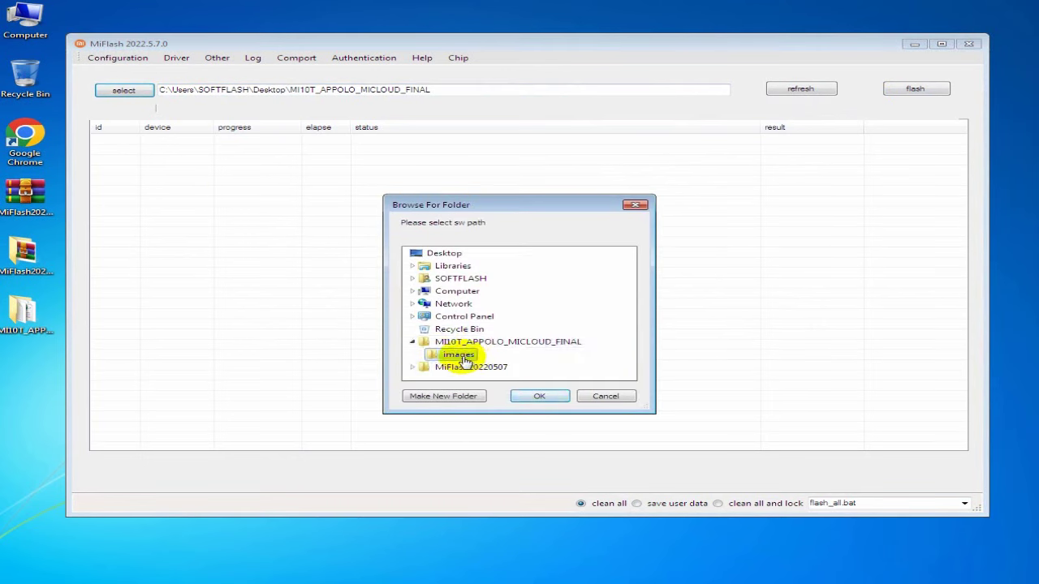
left_click(551, 395)
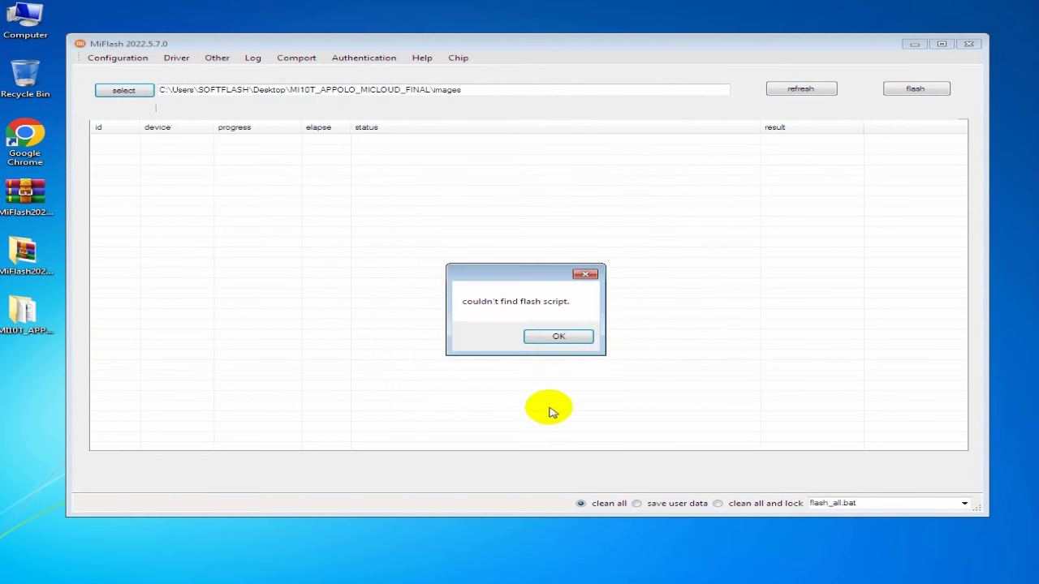
left_click(555, 341)
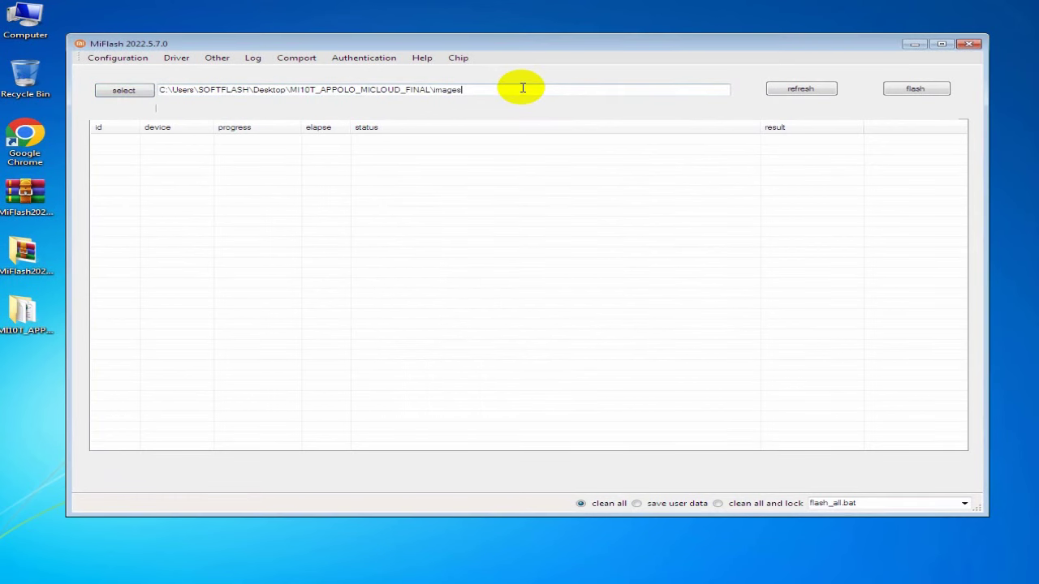
Step: Clear the entire firmware path from its field
left_click_drag(503, 86, 159, 108)
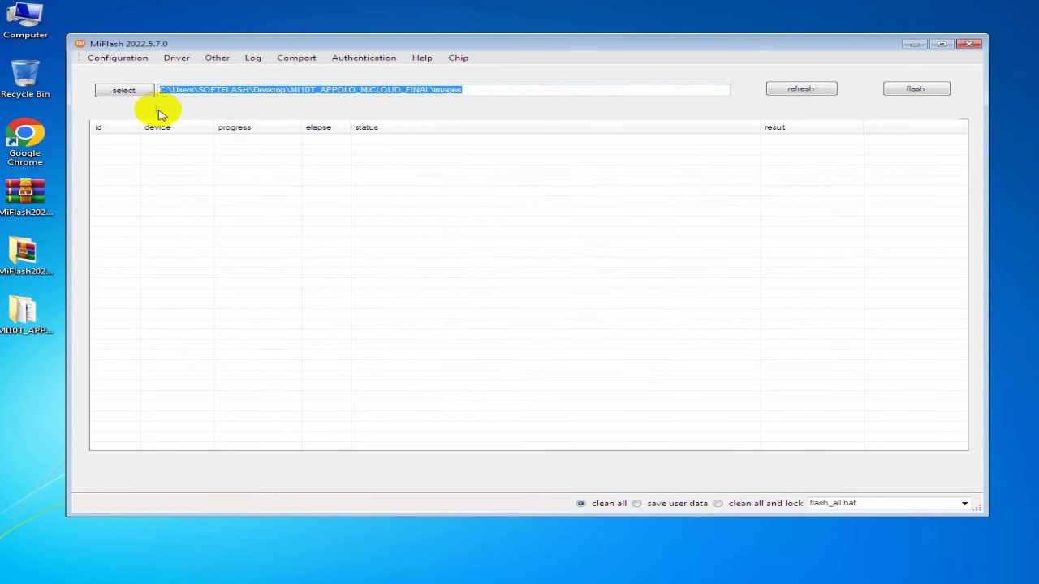
key("Delete")
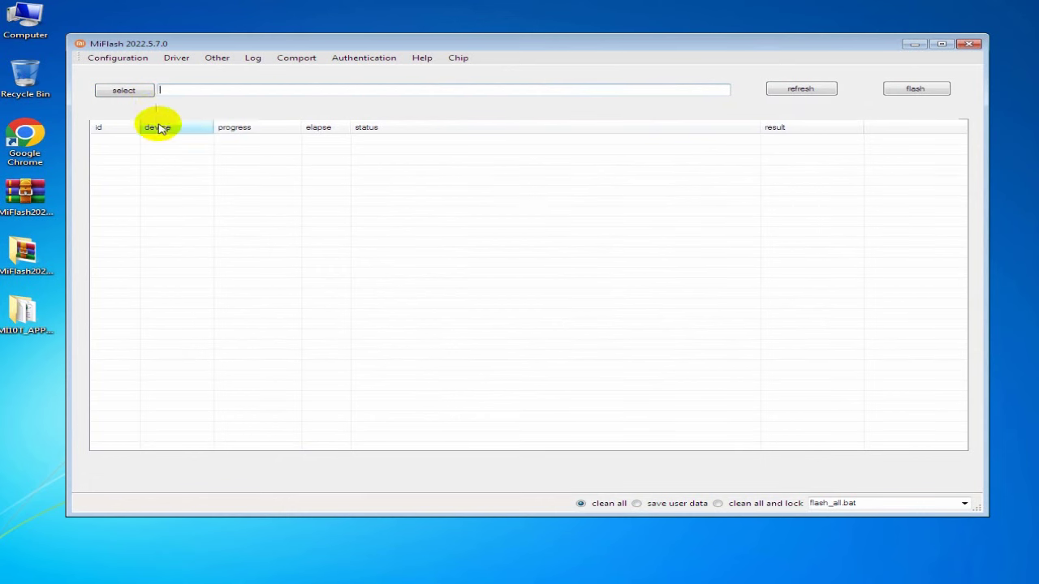
Step: Load the MI10T_APPOLO_MICLOUD_FINAL folder from the desktop again as the firmware path
left_click(123, 91)
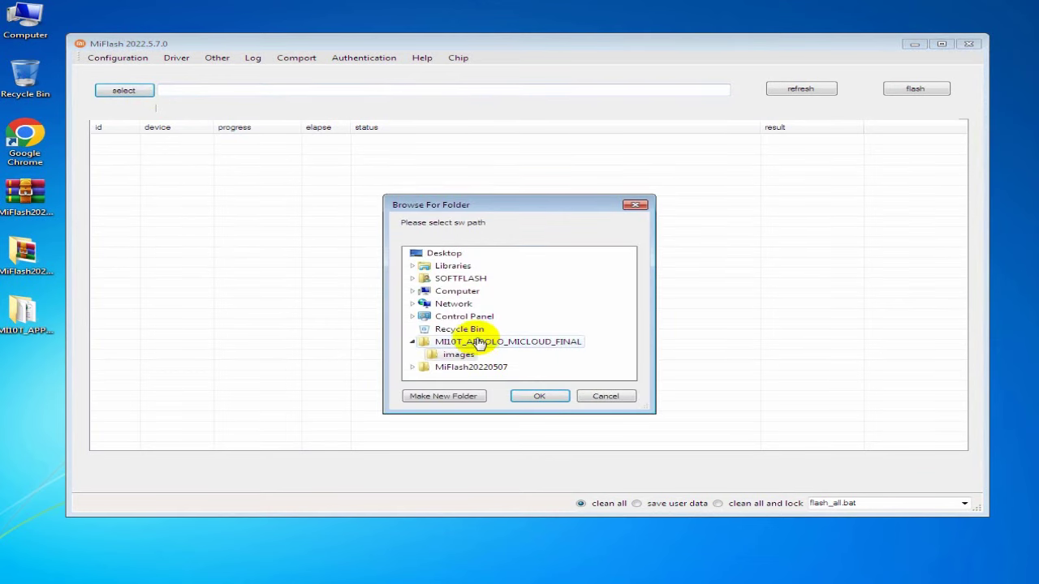
left_click(540, 396)
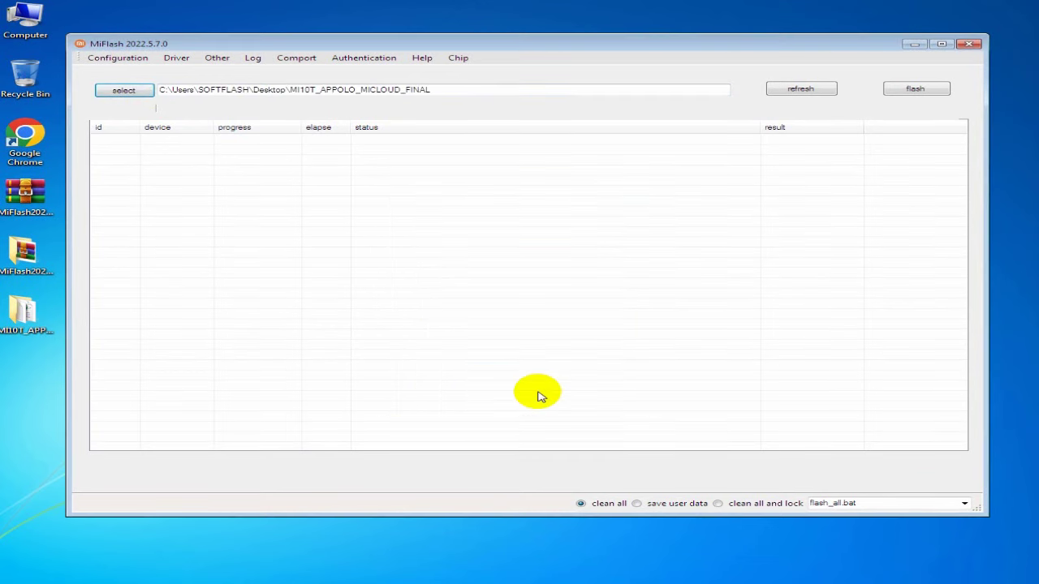
left_click_drag(429, 81, 99, 87)
left_click(368, 313)
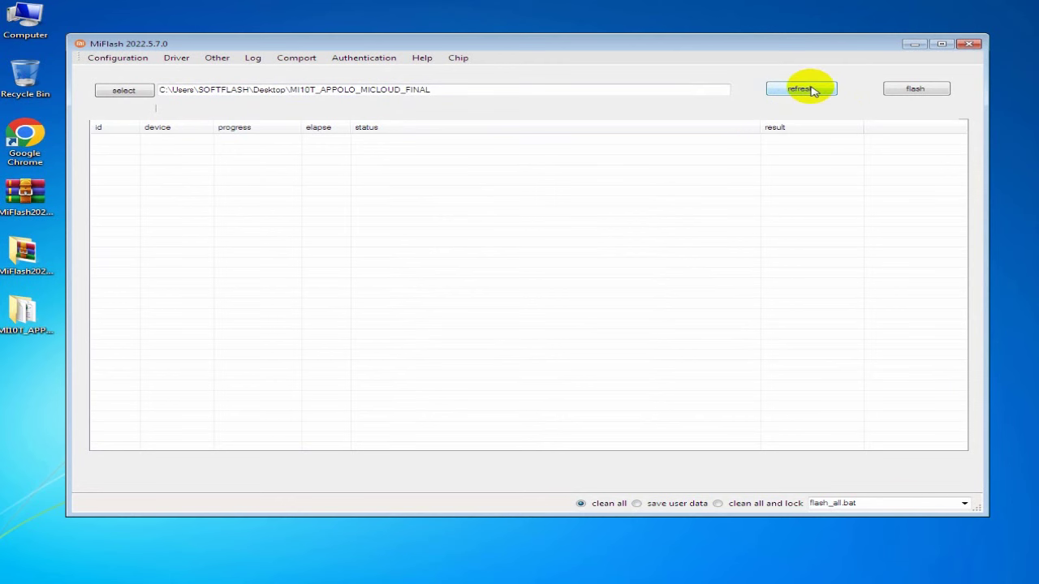
Step: Review the save user data flashing mode and the batch script choices, and return to clean all with flash_all.bat
left_click(636, 503)
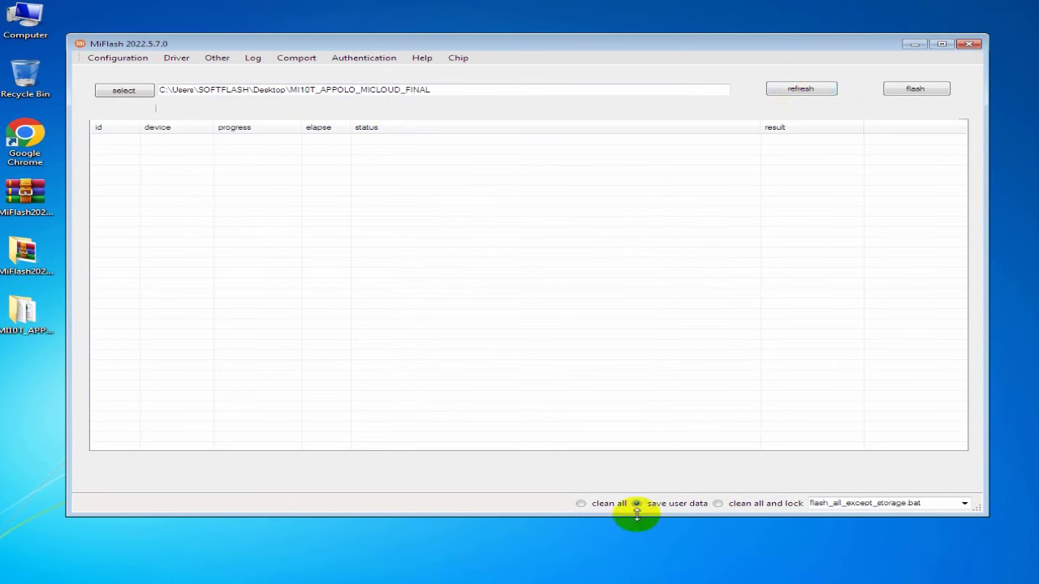
left_click(964, 504)
left_click(965, 505)
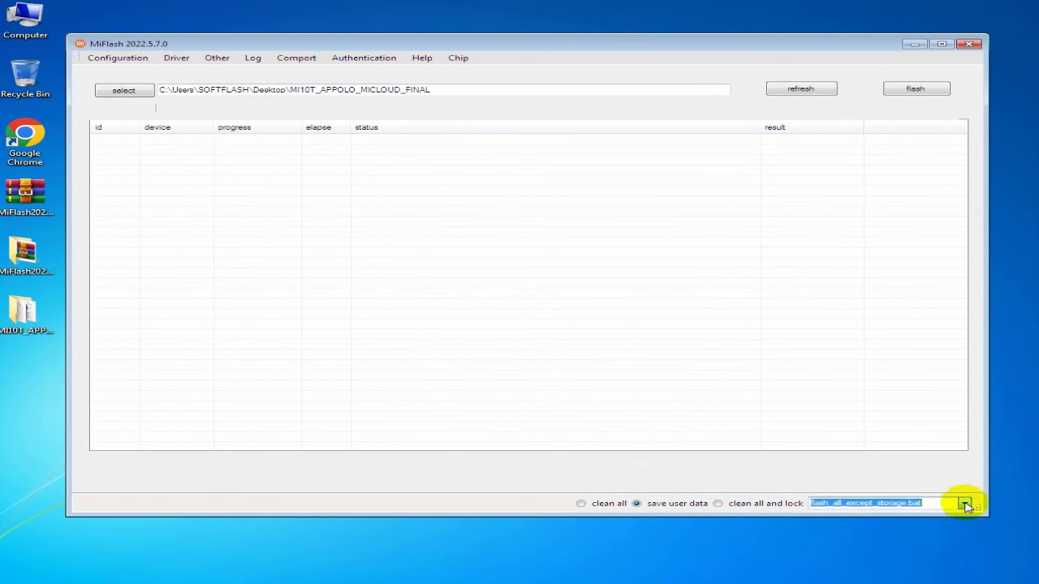
left_click(768, 503)
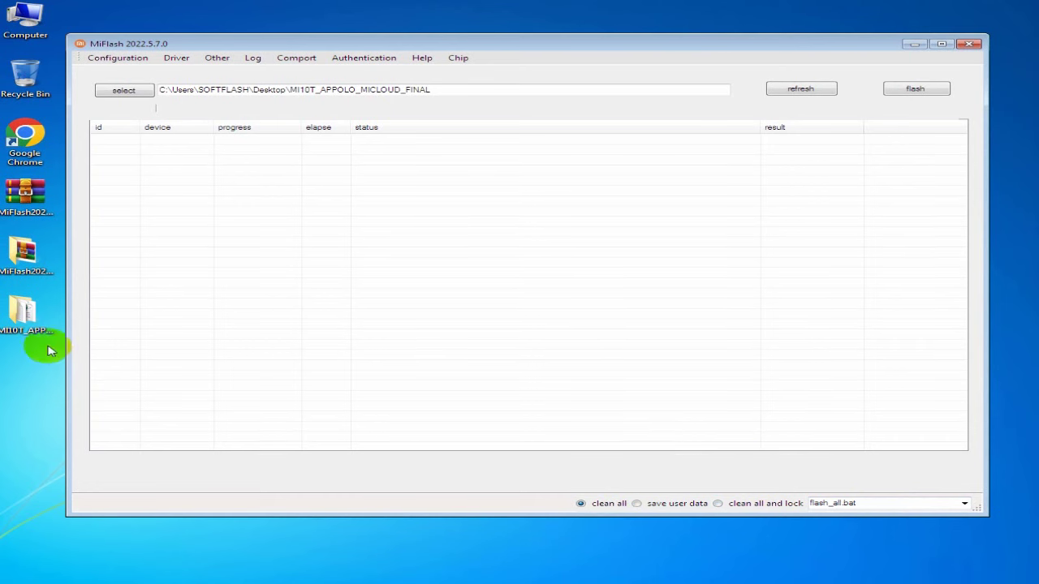
Step: Open the MI10T_APPOLO_MICLOUD_FINAL folder from the desktop and examine its flash_all, flash_all_except_storage and flash_all_lock batch files
double_click(24, 318)
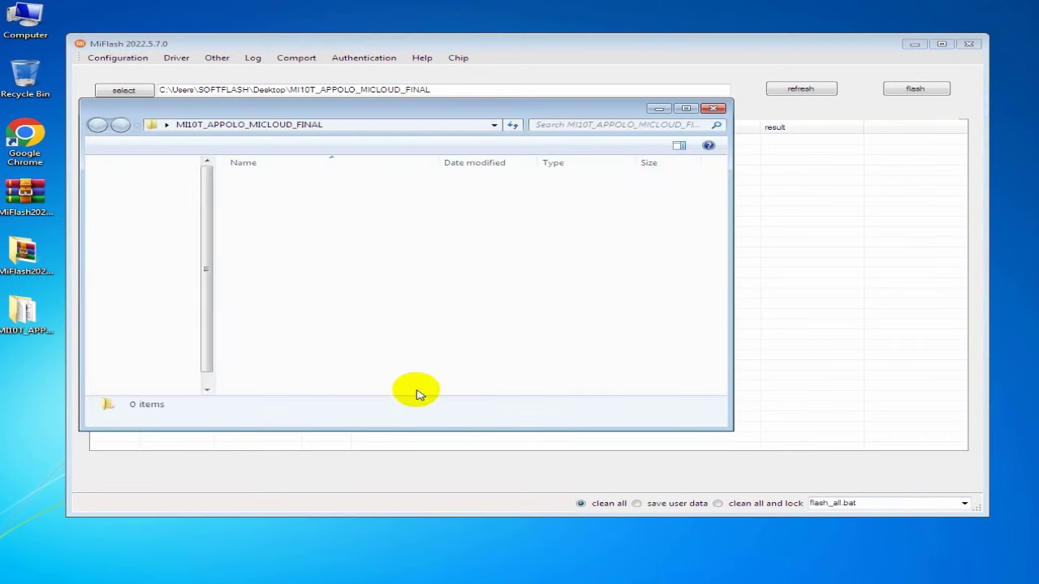
left_click(276, 244)
left_click(309, 220)
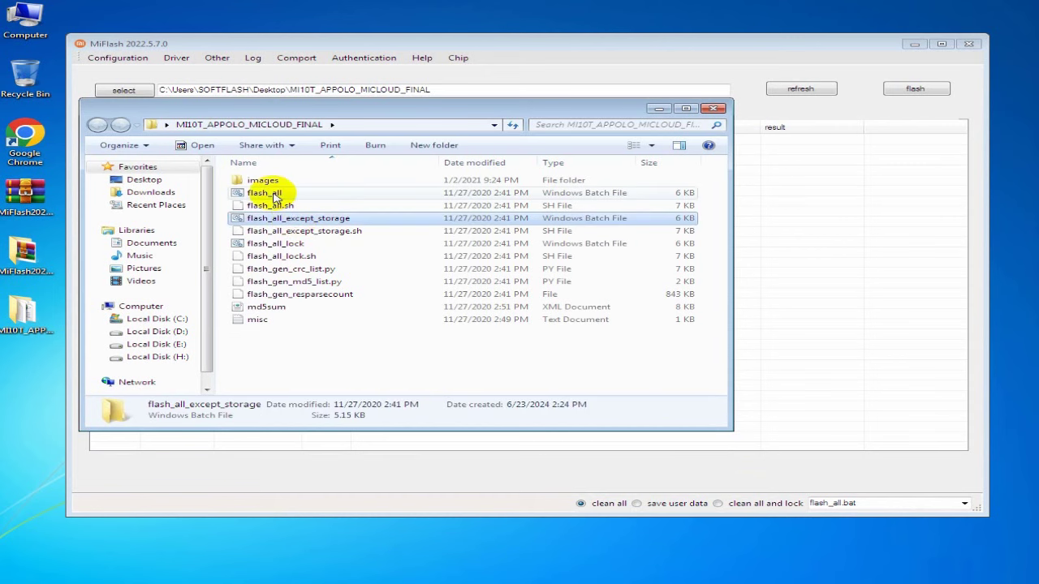
left_click(270, 192)
left_click(296, 220)
left_click(303, 245)
Step: Look through the firmware files in the images subfolder and close the folder window
double_click(268, 179)
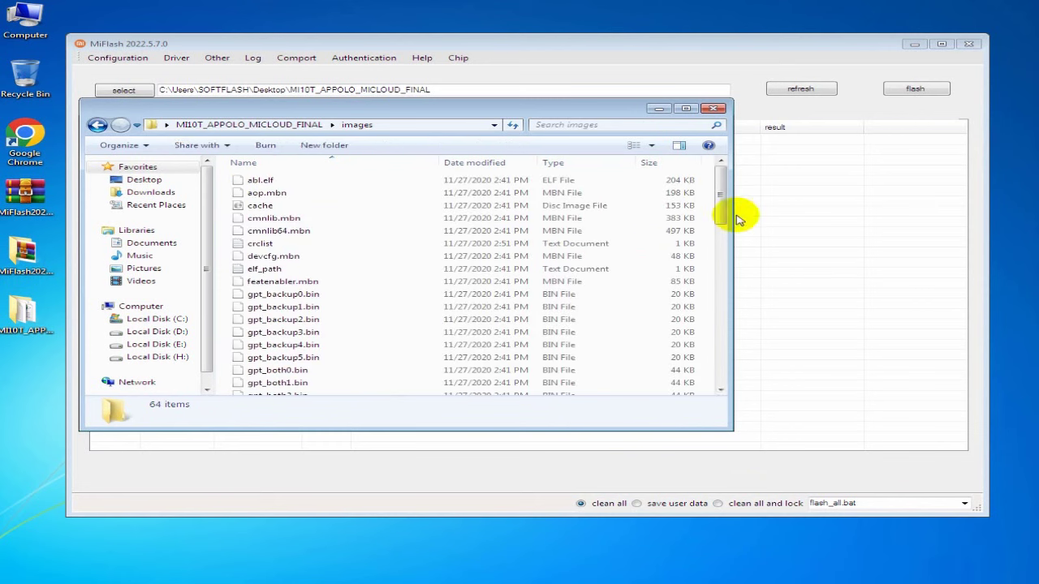
left_click_drag(723, 195, 742, 359)
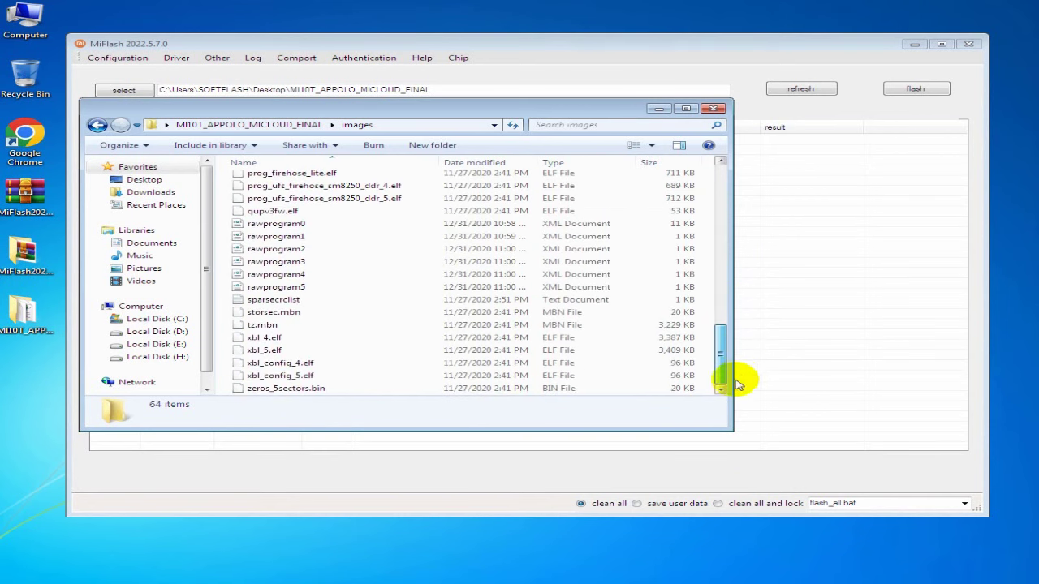
left_click(717, 109)
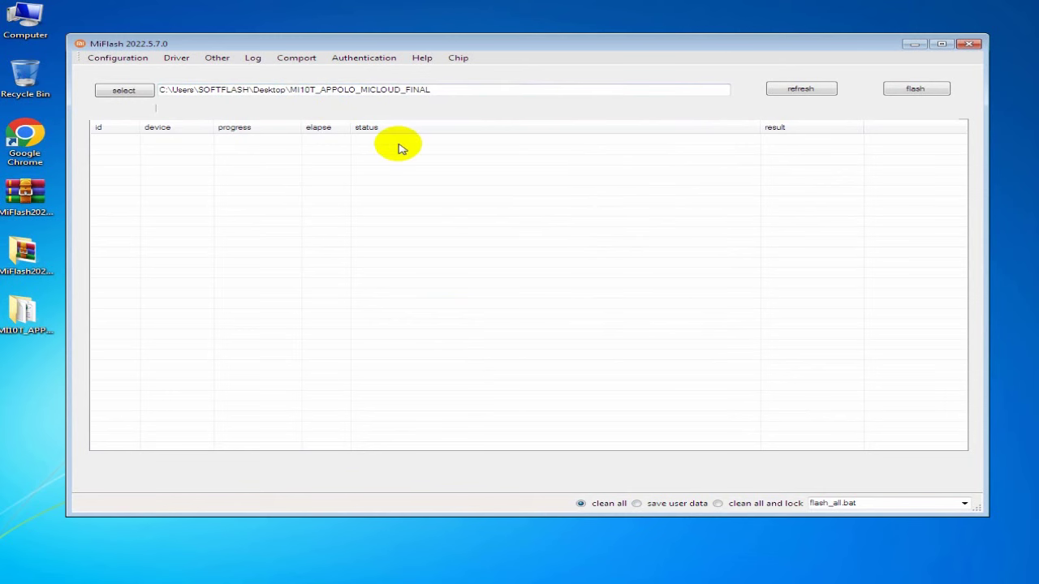
Step: Minimize the MiFlash window to show the desktop
left_click(915, 46)
left_click(365, 188)
left_click_drag(74, 421, 91, 242)
left_click_drag(34, 4, 23, 254)
Step: Open the MiFlash20220507 folder on the desktop, review its driver folder, tool folder and archive, and close it
double_click(32, 262)
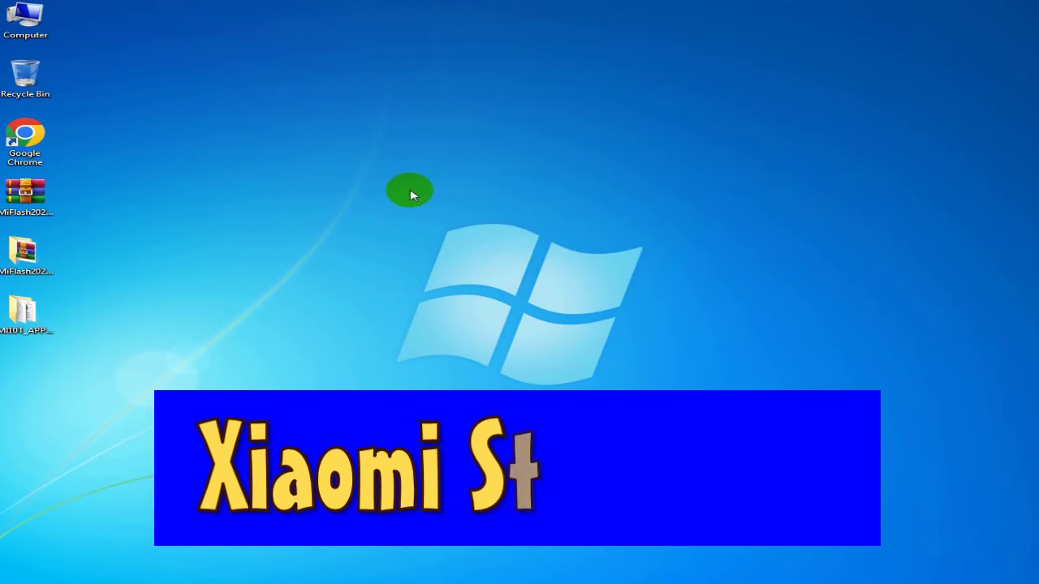
left_click_drag(420, 261, 303, 262)
left_click(321, 260)
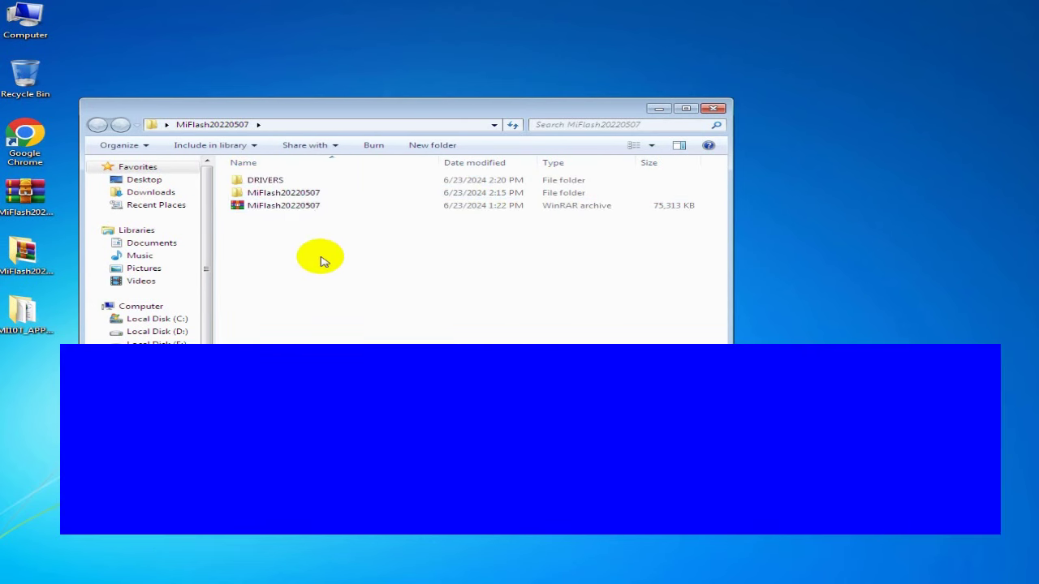
left_click_drag(432, 307, 293, 156)
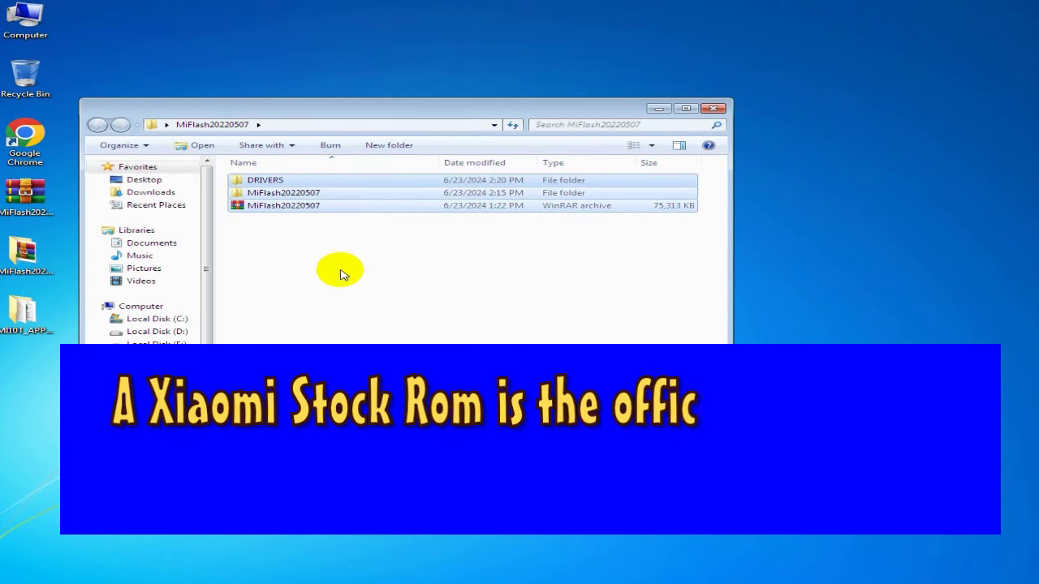
left_click(345, 299)
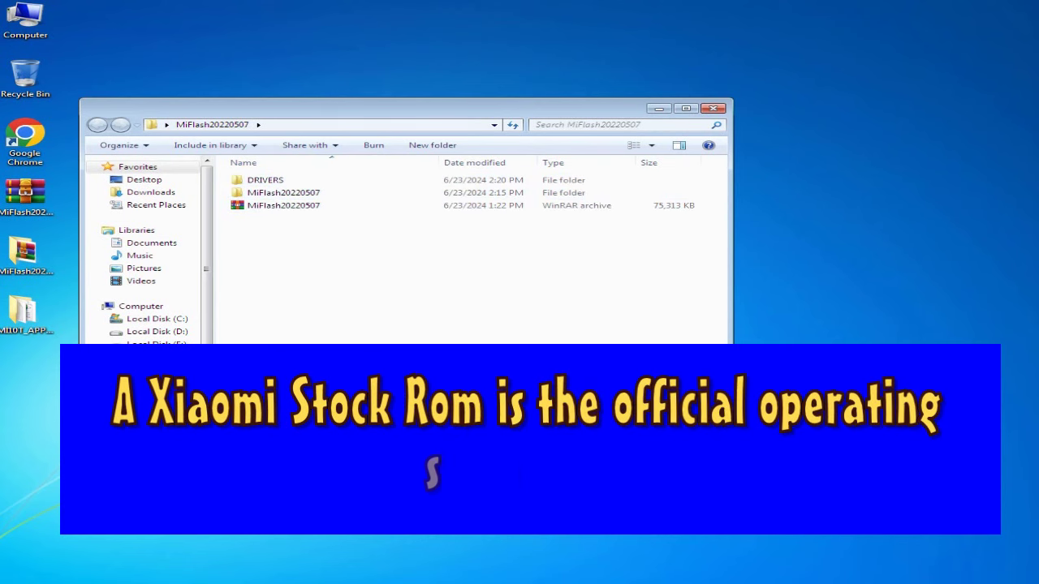
left_click(712, 111)
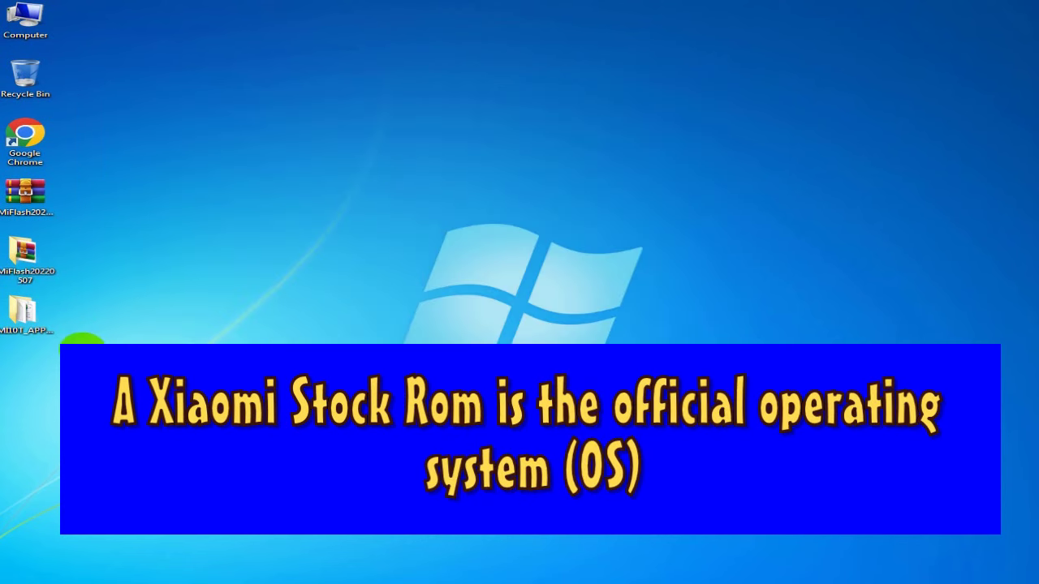
left_click_drag(70, 379, 15, 312)
left_click_drag(15, 362, 40, 304)
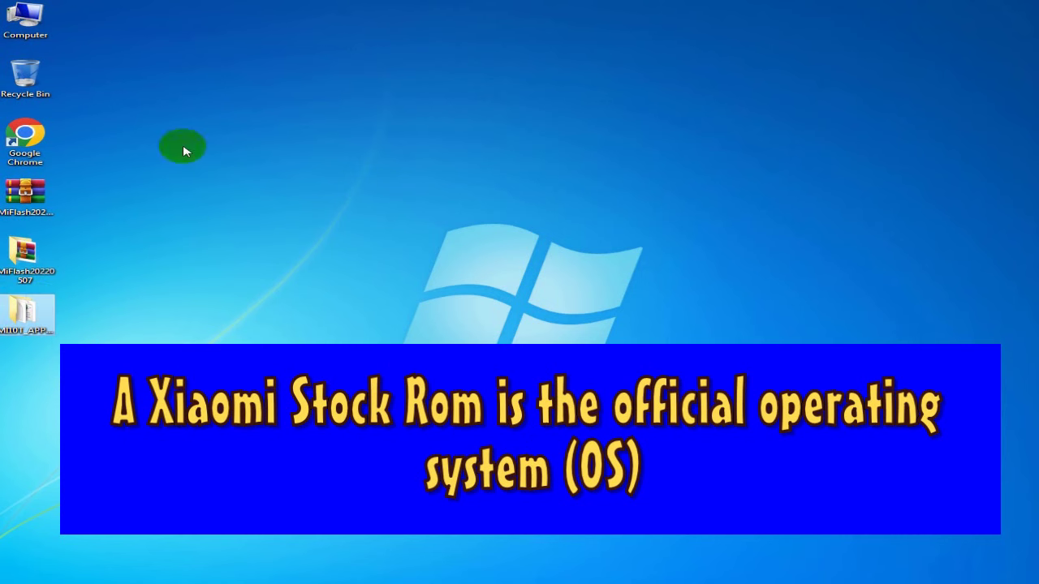
left_click_drag(159, 23, 19, 349)
left_click_drag(99, 463, 49, 390)
left_click_drag(73, 424, 40, 294)
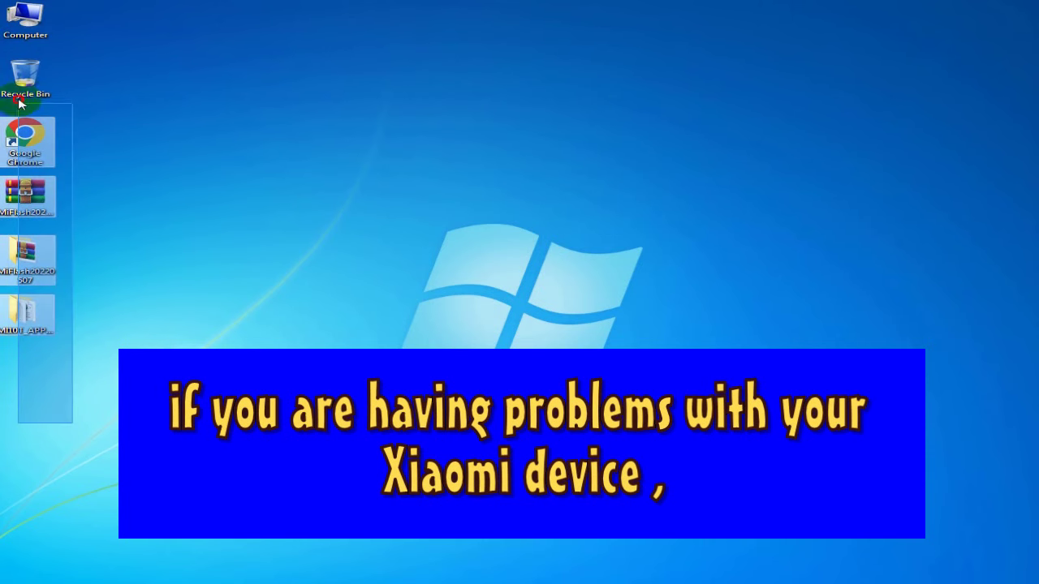
left_click_drag(18, 89, 37, 130)
left_click(209, 157)
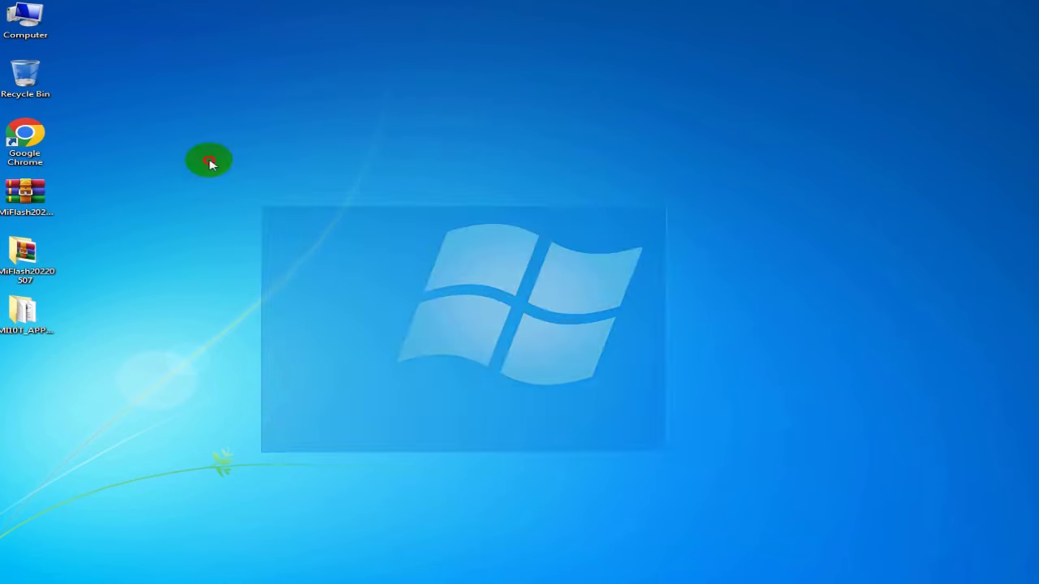
left_click_drag(65, 450, 8, 353)
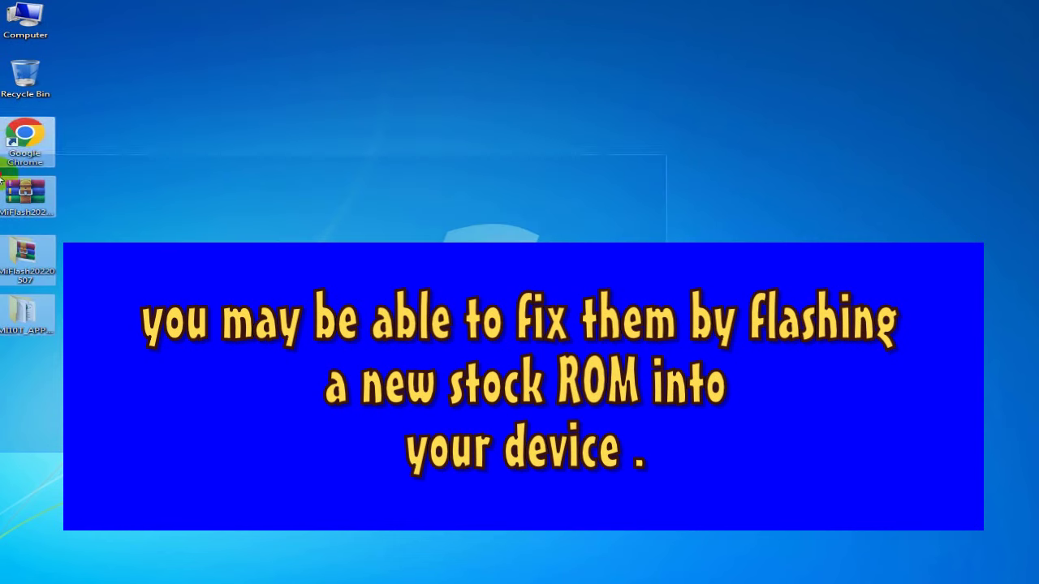